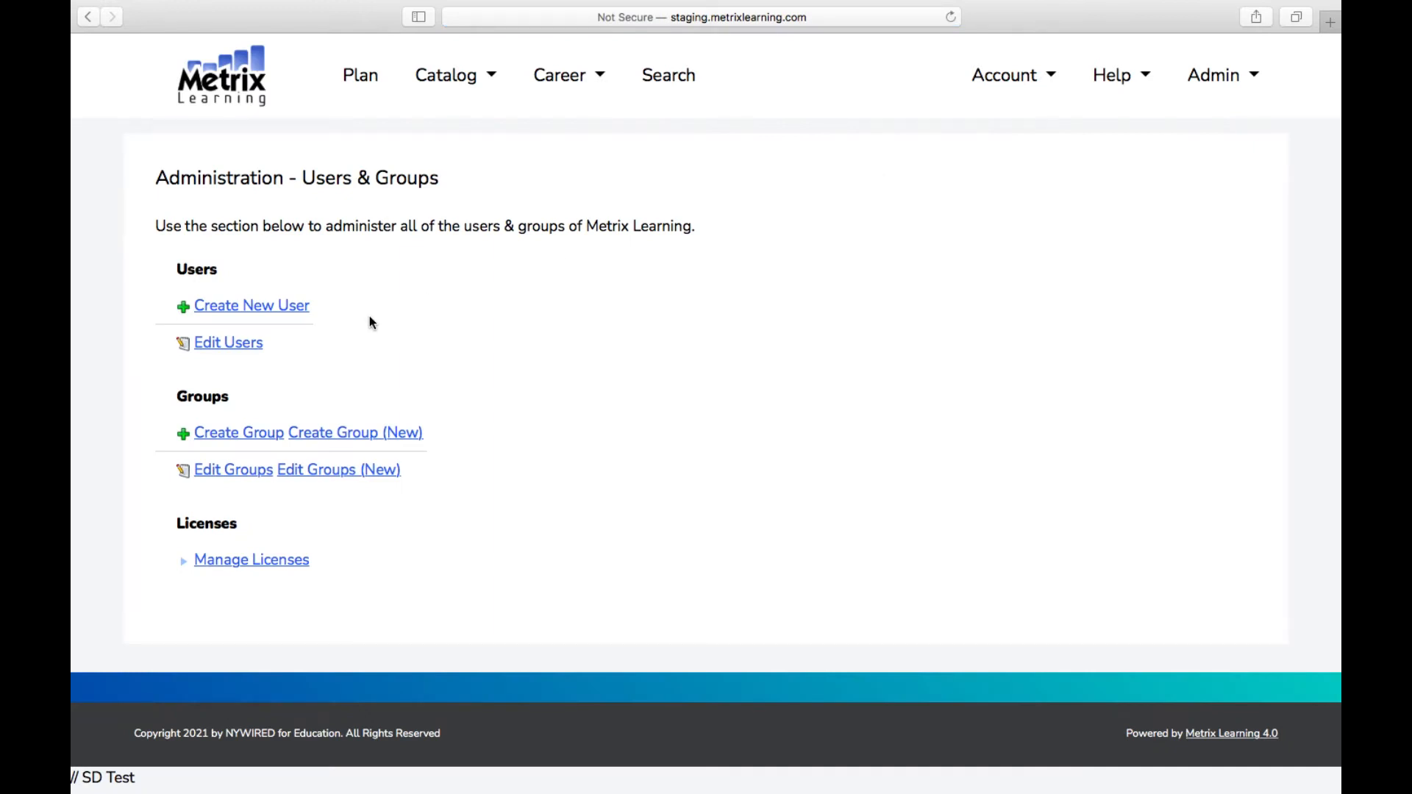
Step: Open the Create New User form from the Users & Groups administration page
click(291, 315)
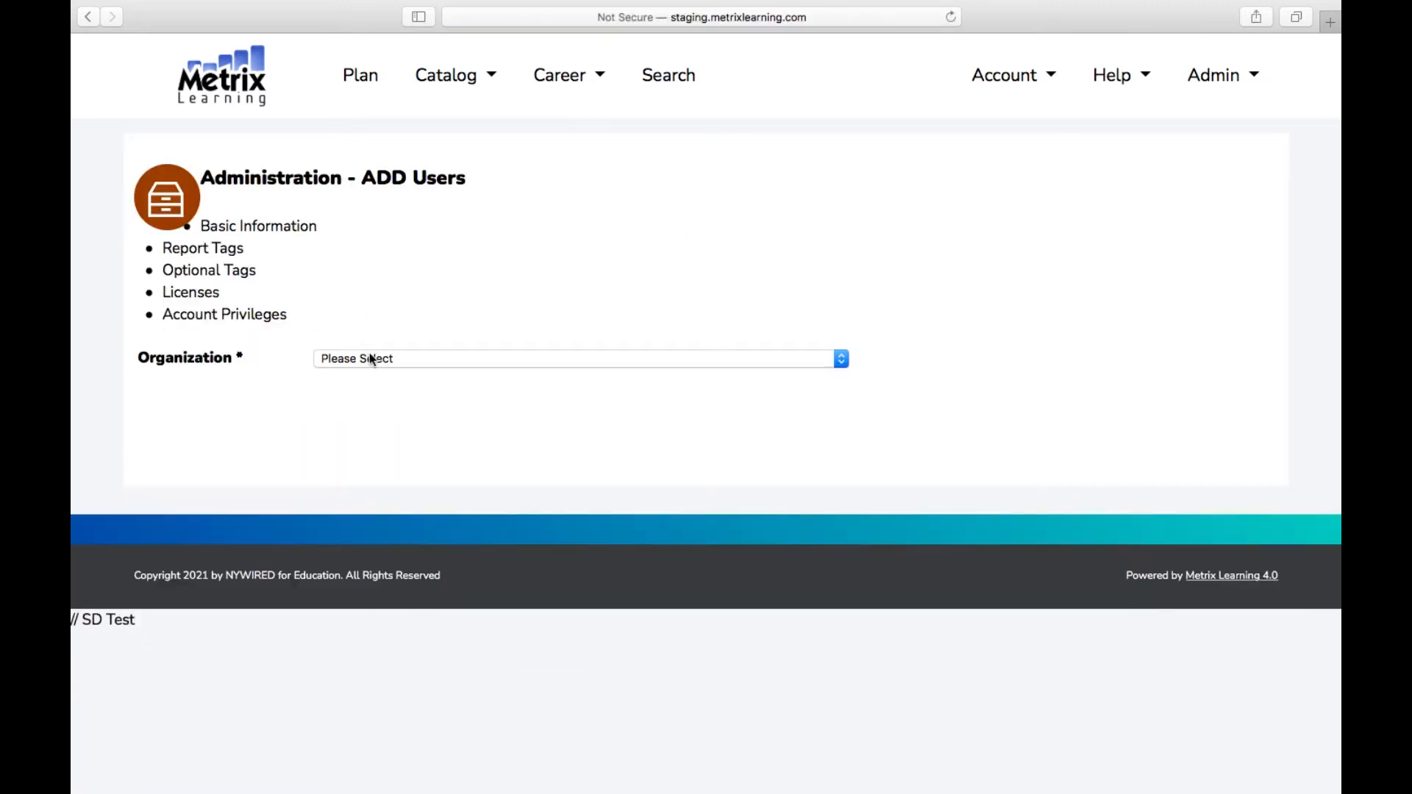
Step: Choose CapReg WIB as the organization, paste the username and enter a matching password twice
click(369, 355)
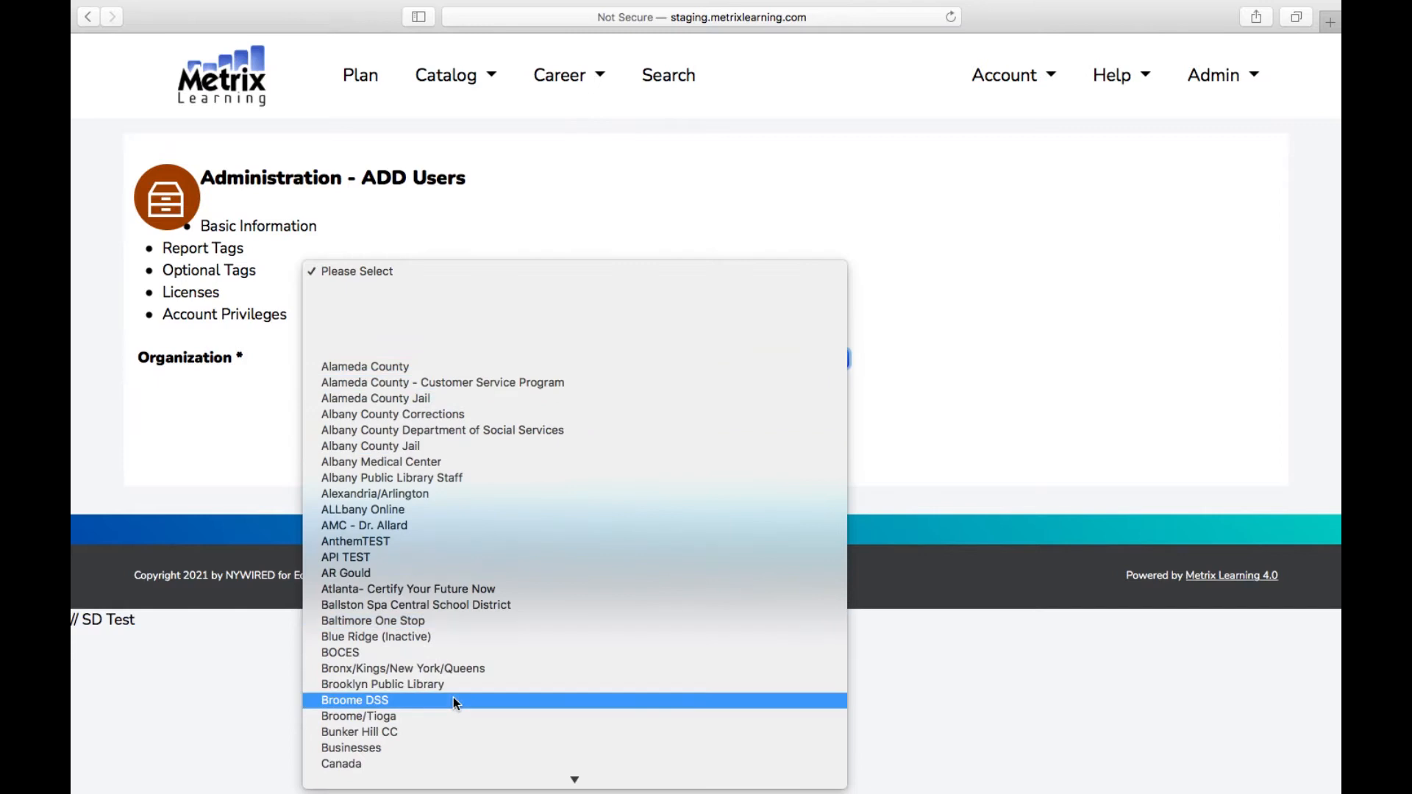
scroll(453, 702, down, 5)
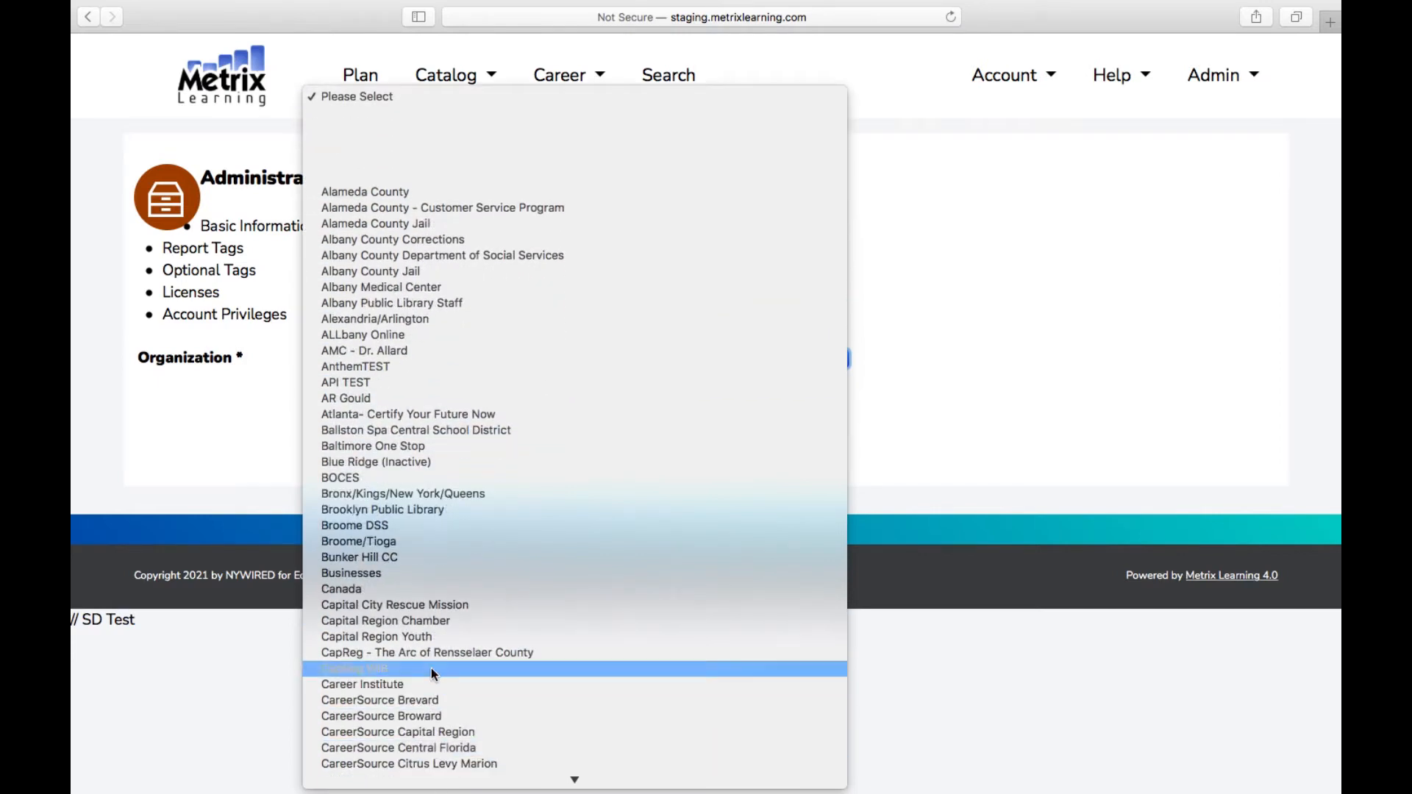
click(431, 668)
click(359, 417)
key(super+v)
key(Tab)
text(12345)
key(Tab)
text(12345)
key(Tab)
Step: Fill in the user's e-mail address, first name and last name
click(380, 694)
key(super+v)
scroll(635, 656, down, 3)
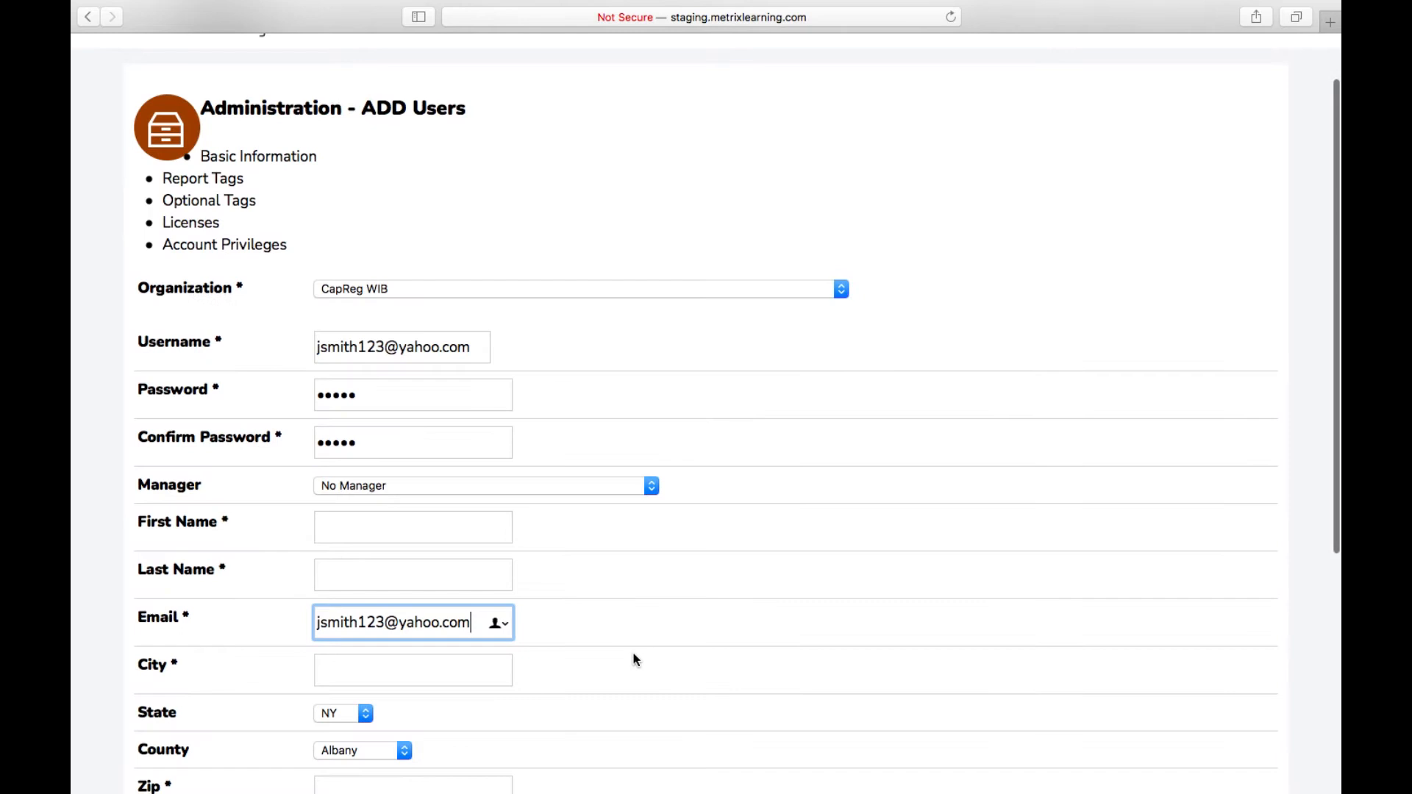
click(451, 422)
key(Tab)
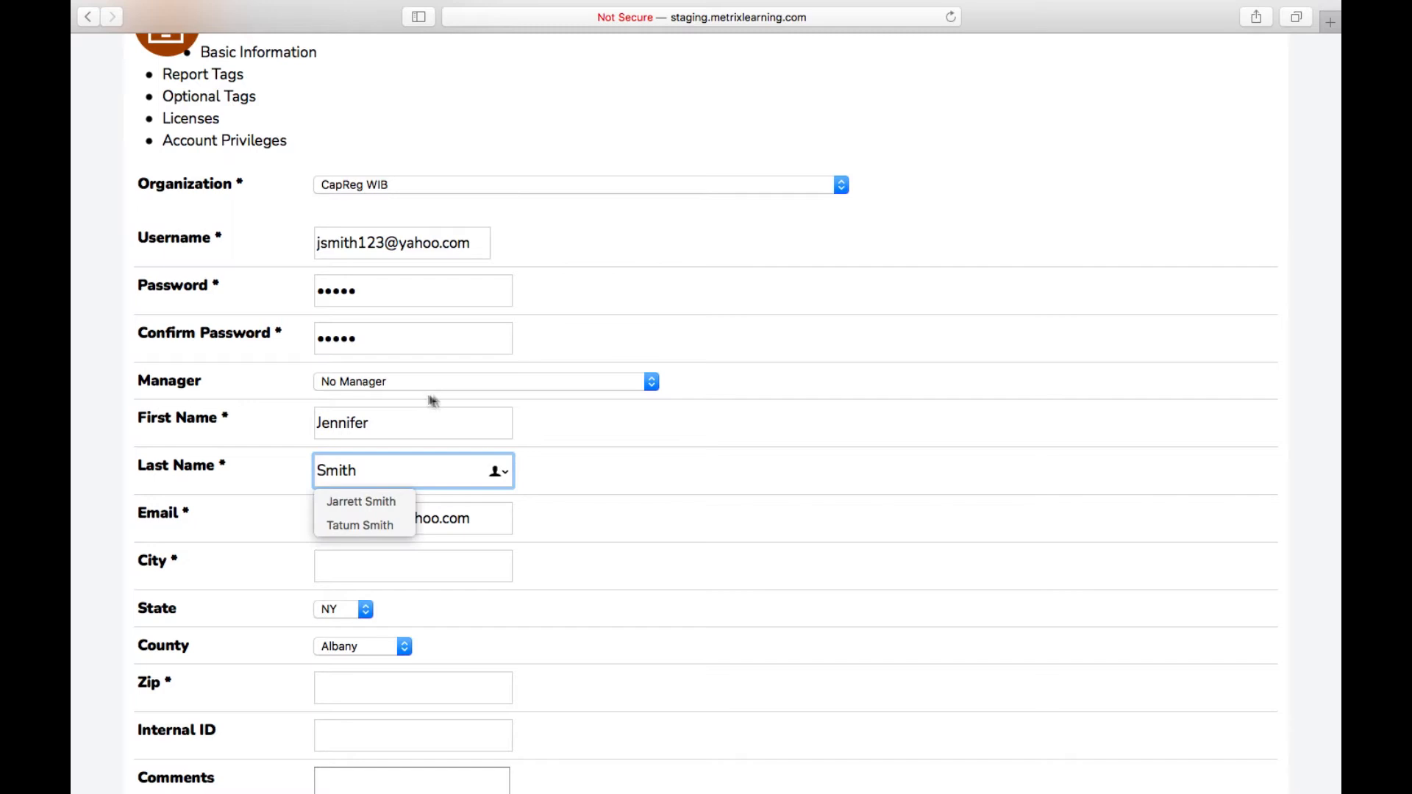
click(723, 502)
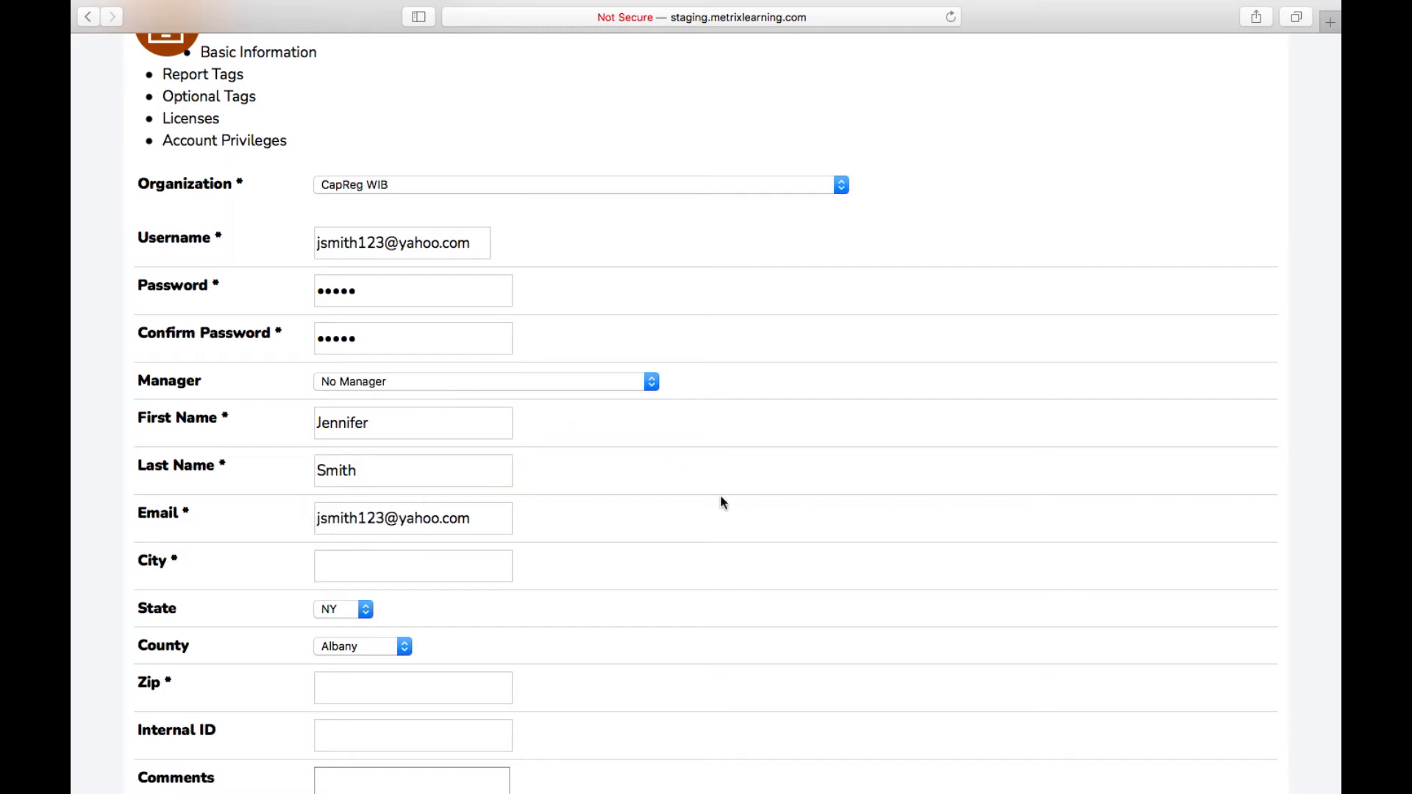
Step: Keep No Manager, enter city Albany and zip 12210, and submit the basic information
scroll(721, 497, down, 2)
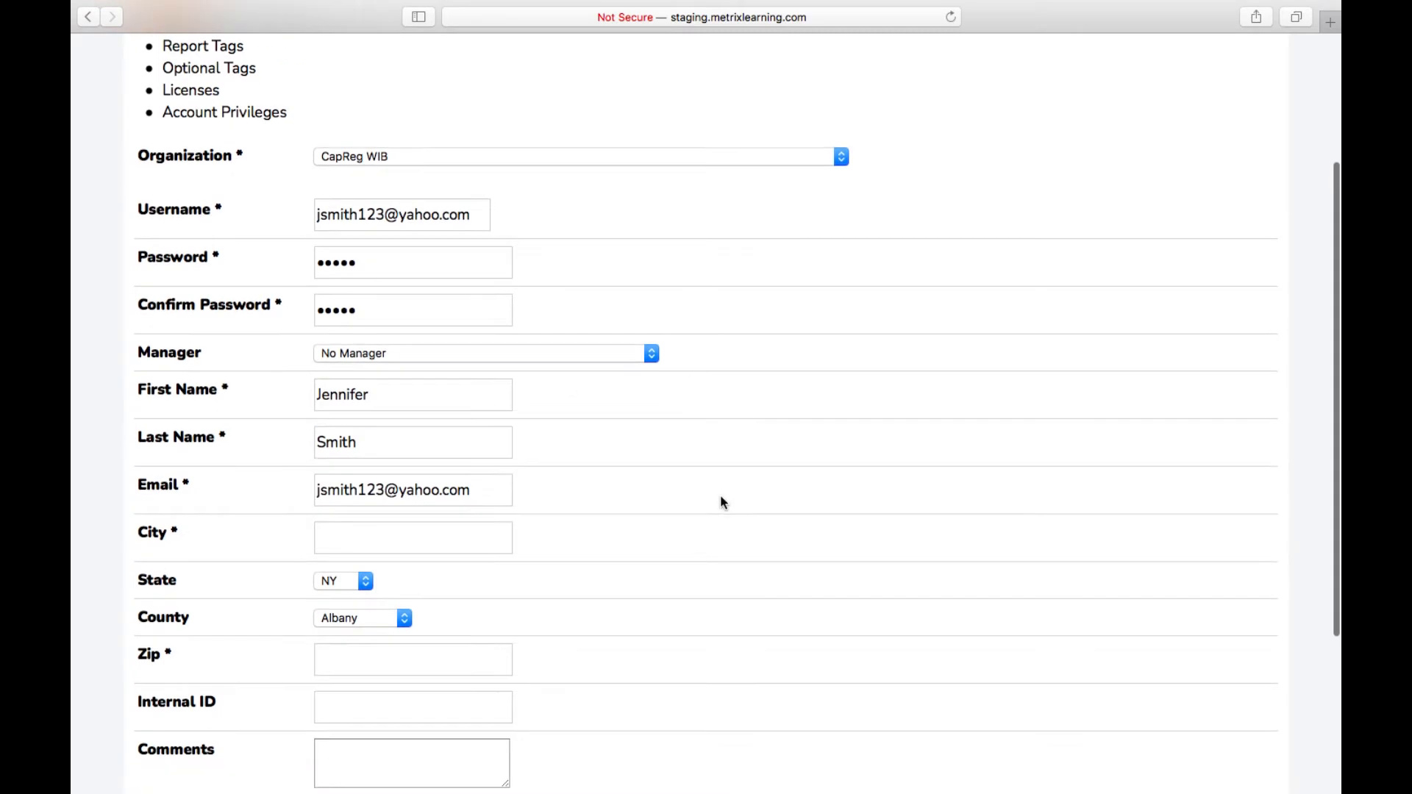
scroll(724, 503, down, 2)
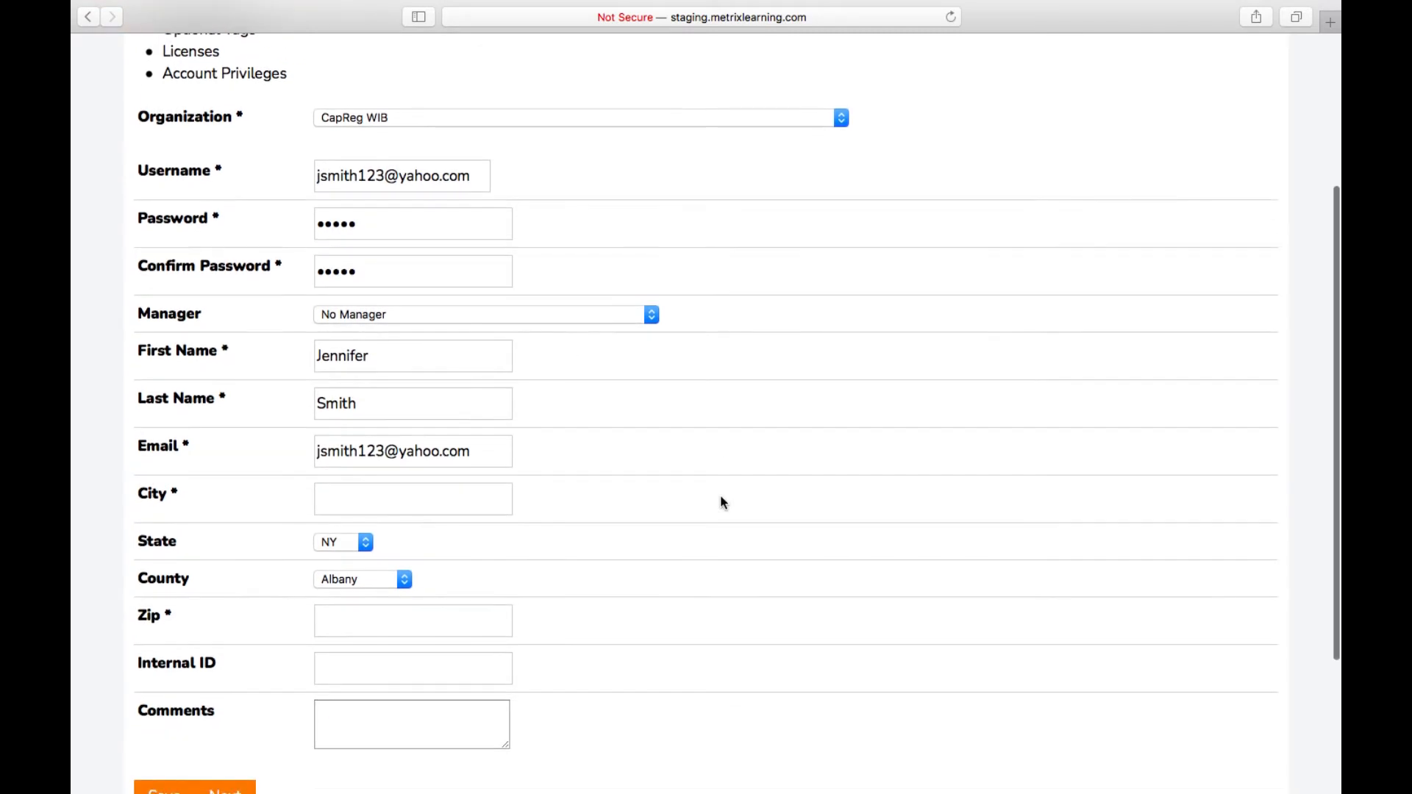
click(550, 314)
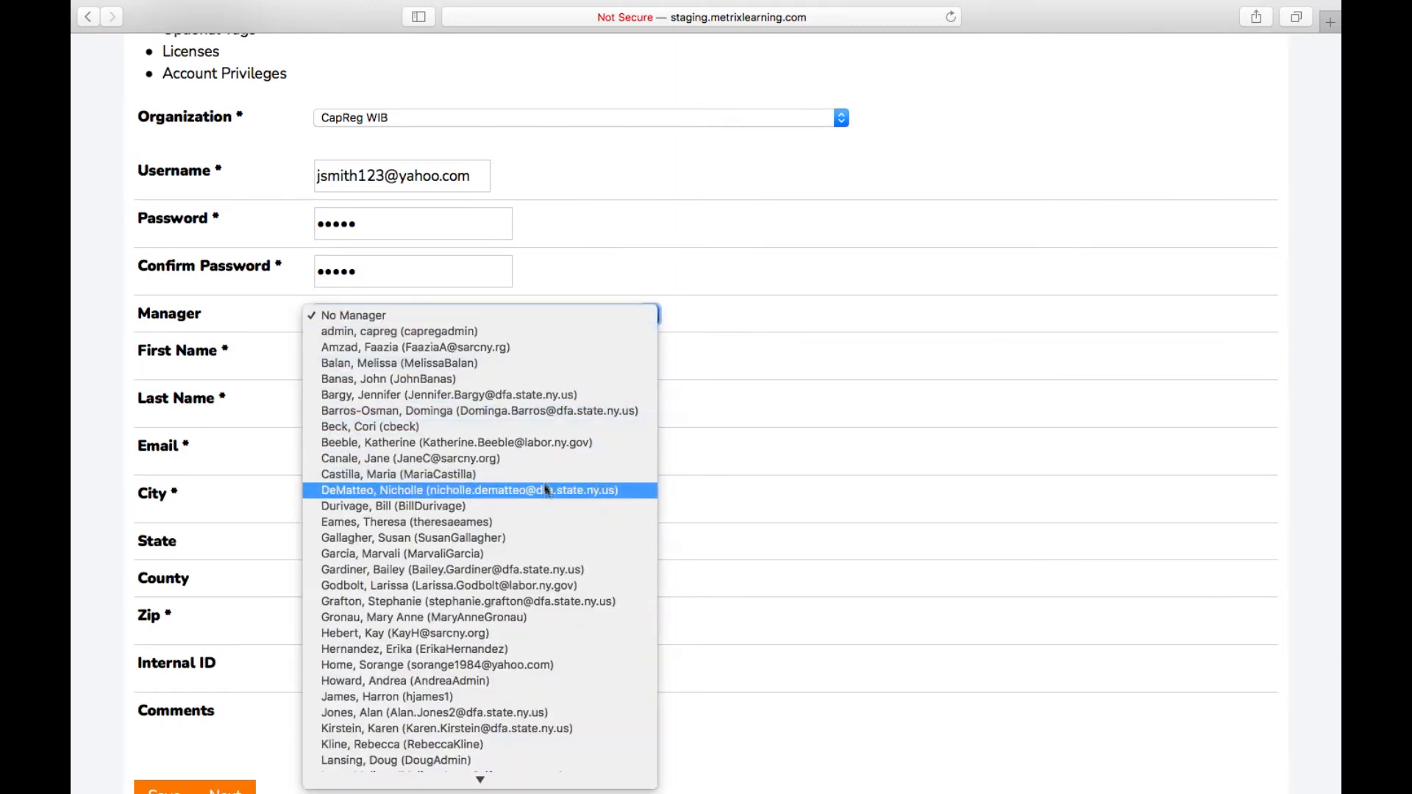
click(580, 284)
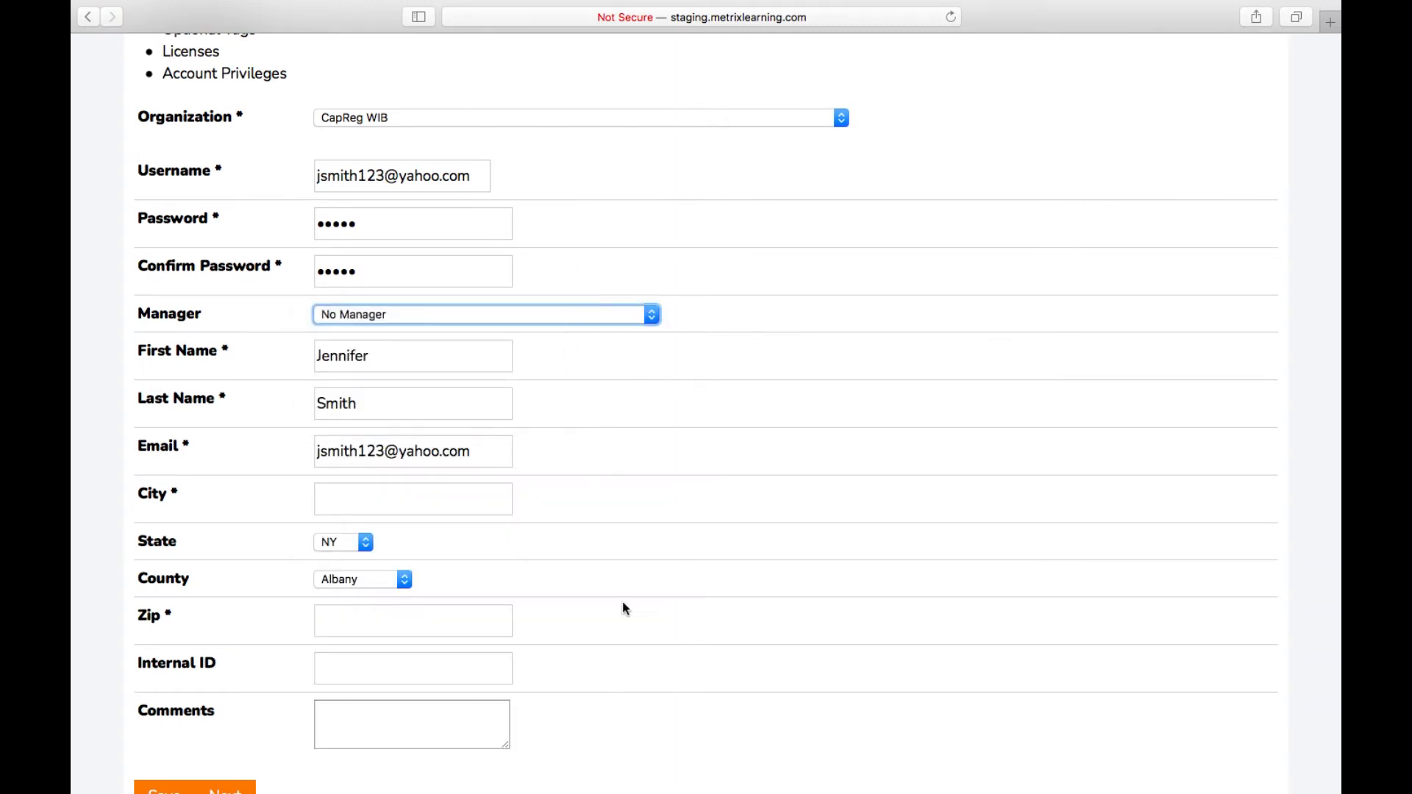
scroll(622, 602, down, 2)
click(462, 460)
text(Albany)
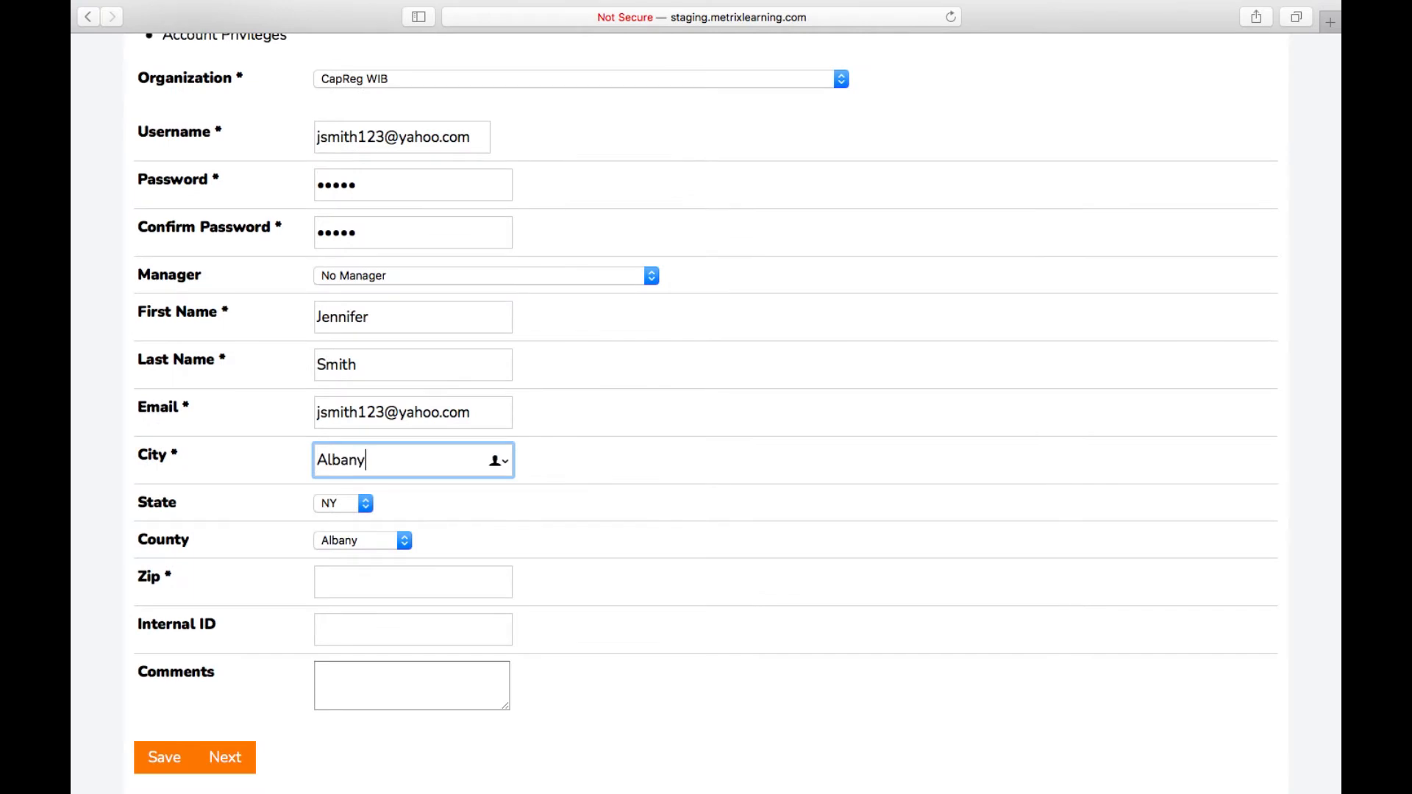
click(436, 586)
text(12210)
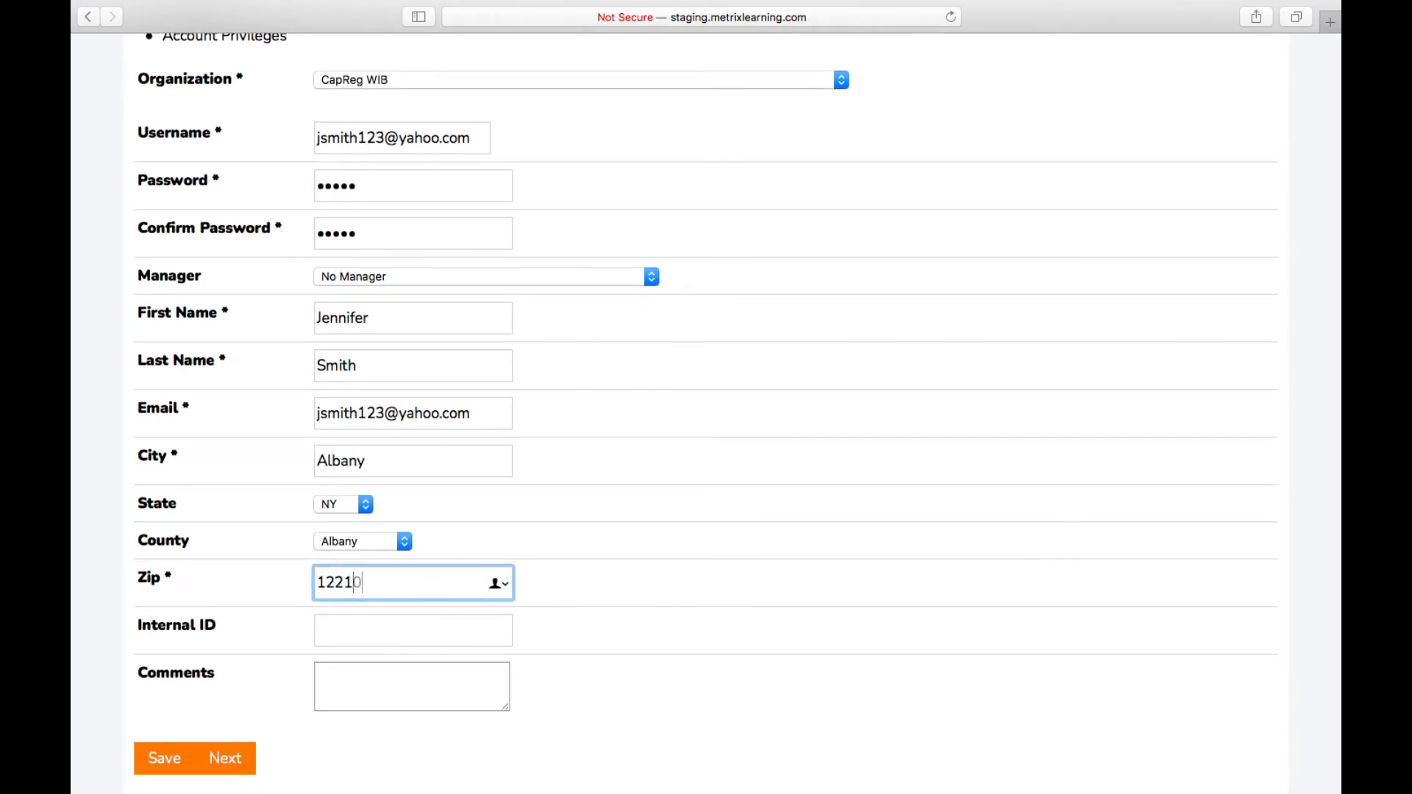
click(334, 748)
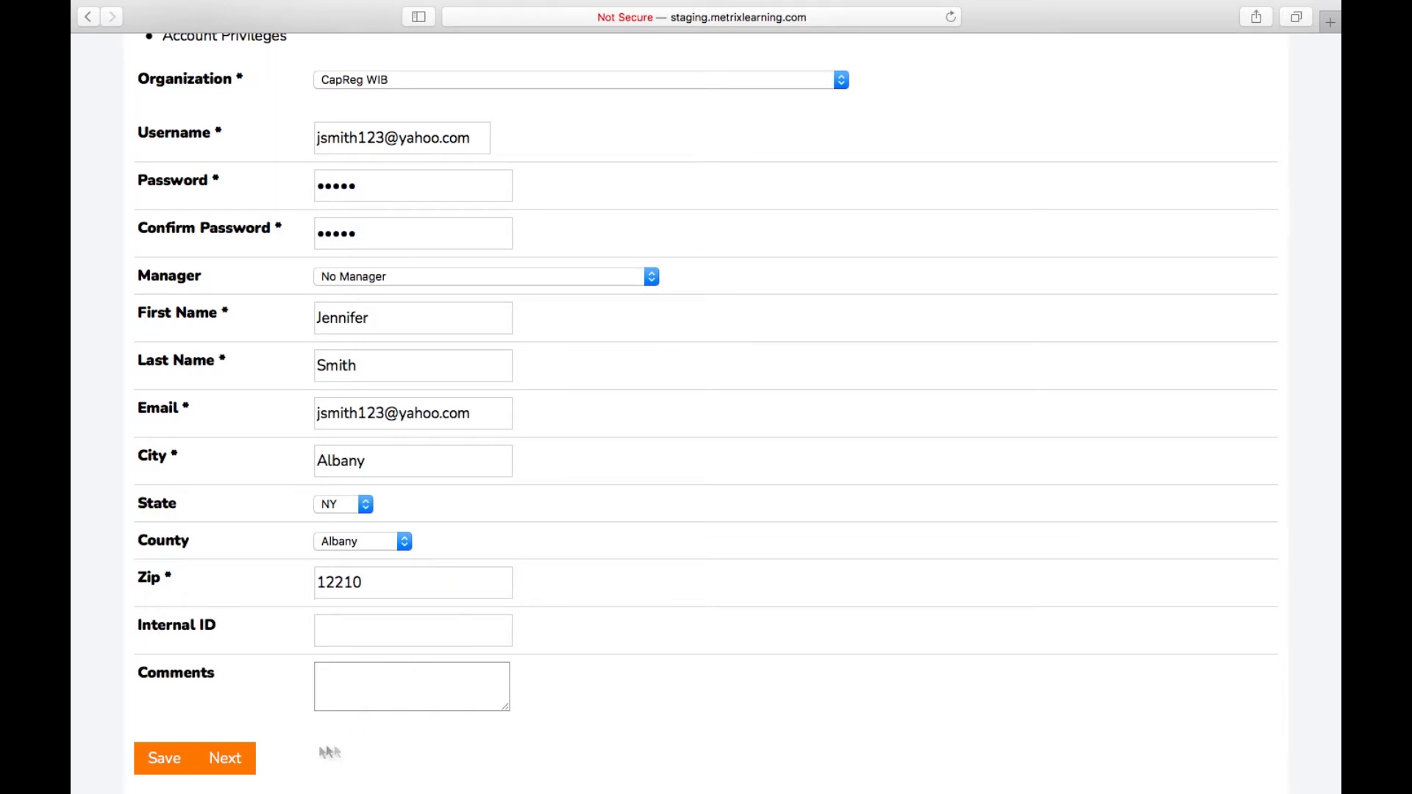
click(237, 768)
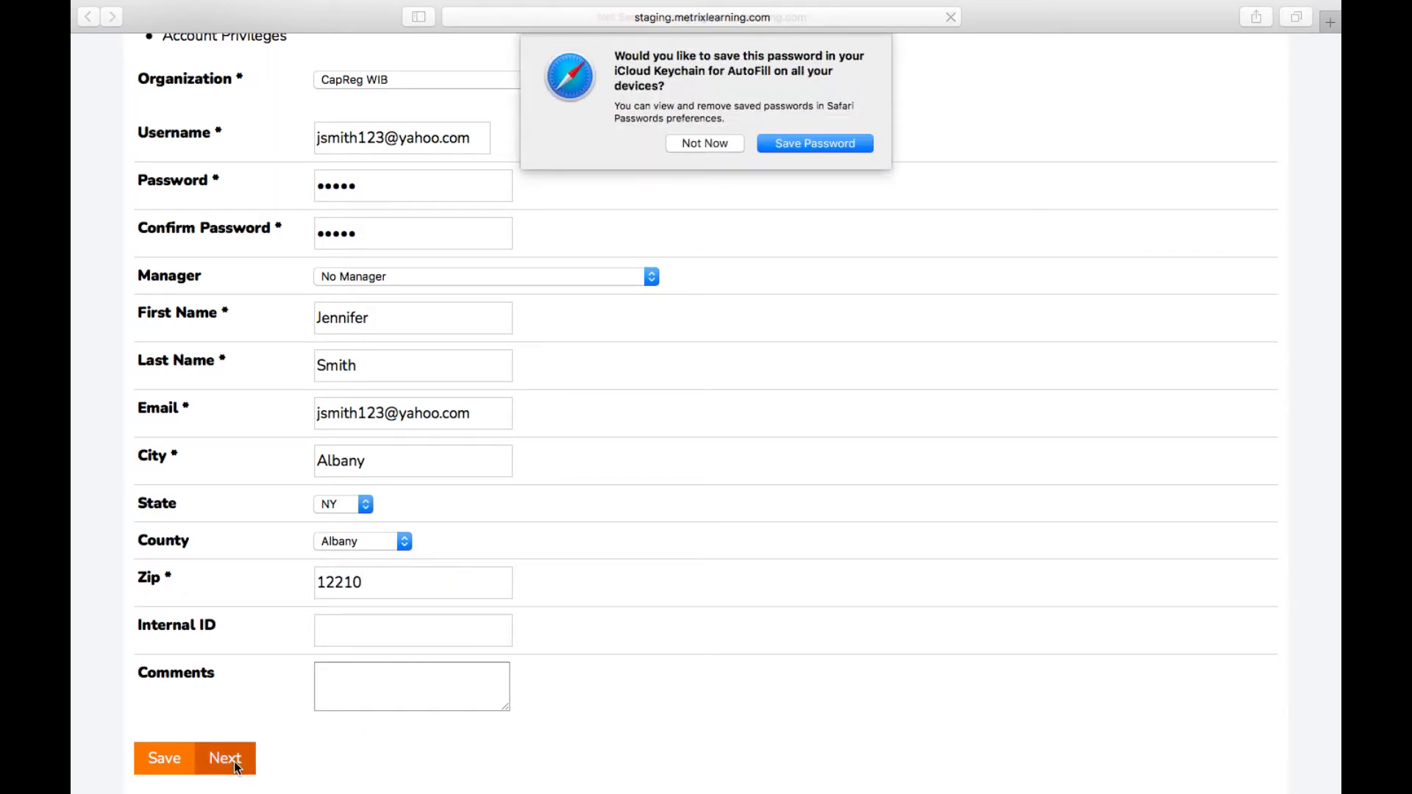
Step: Decline the browser password prompt, set location Schenectady County One Stop Center (3978), department None
click(706, 147)
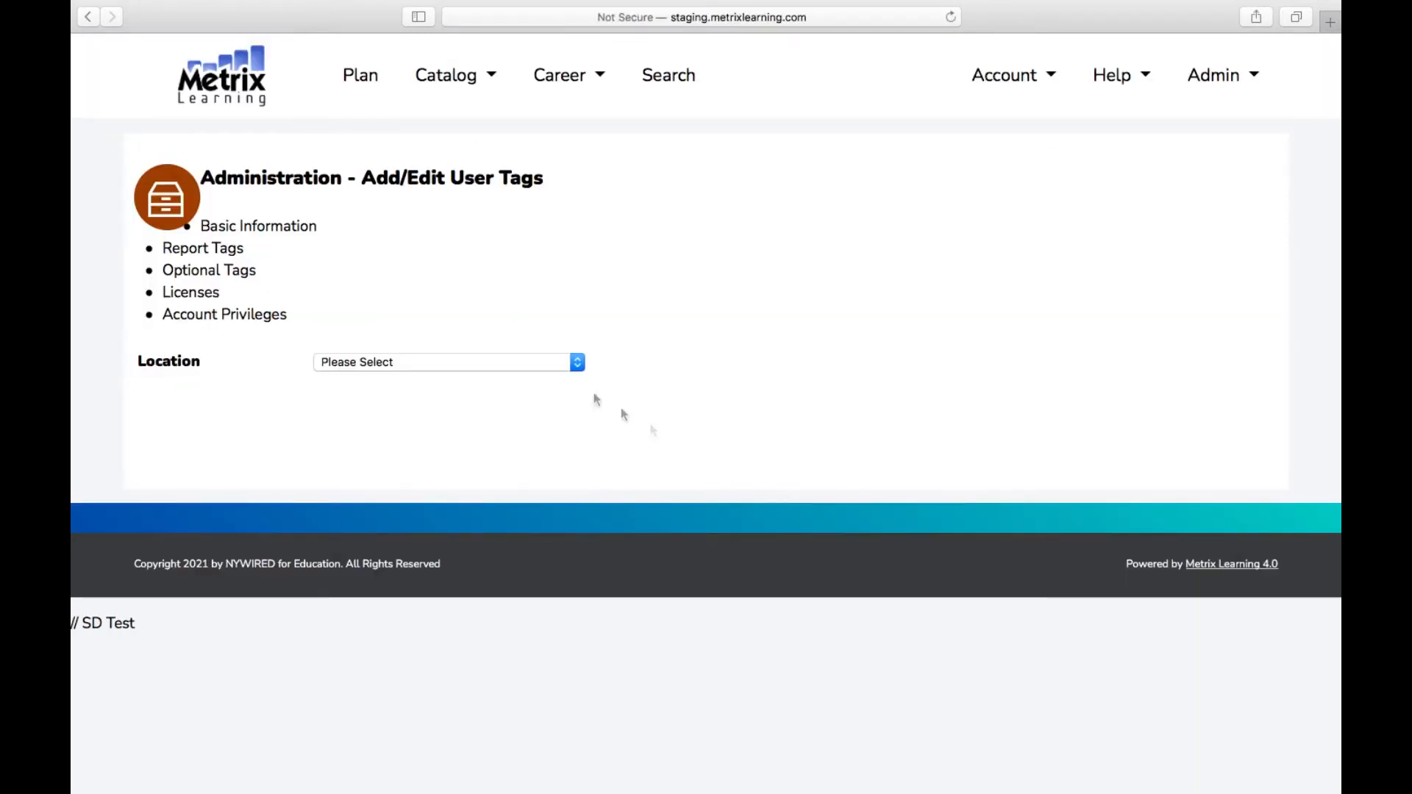
click(545, 364)
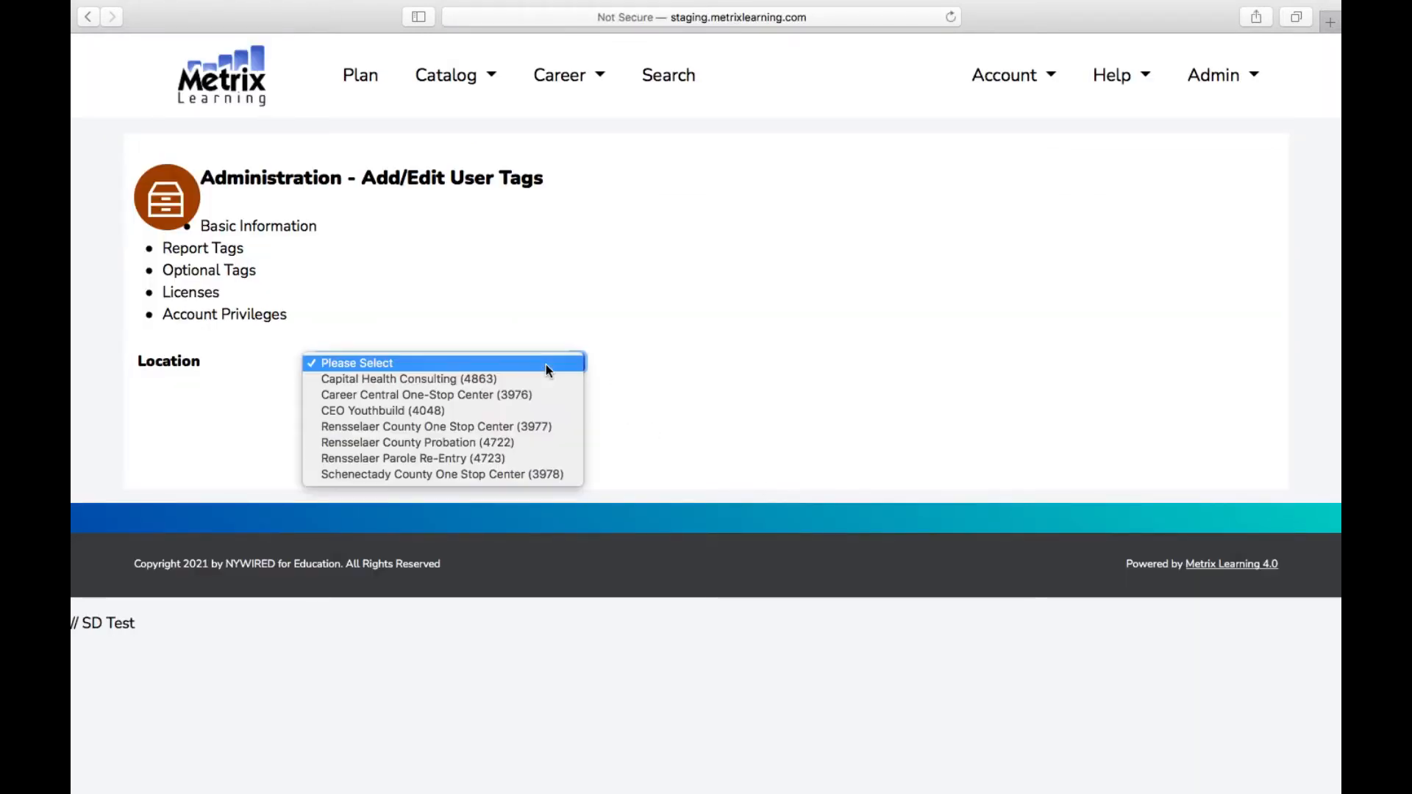
click(529, 473)
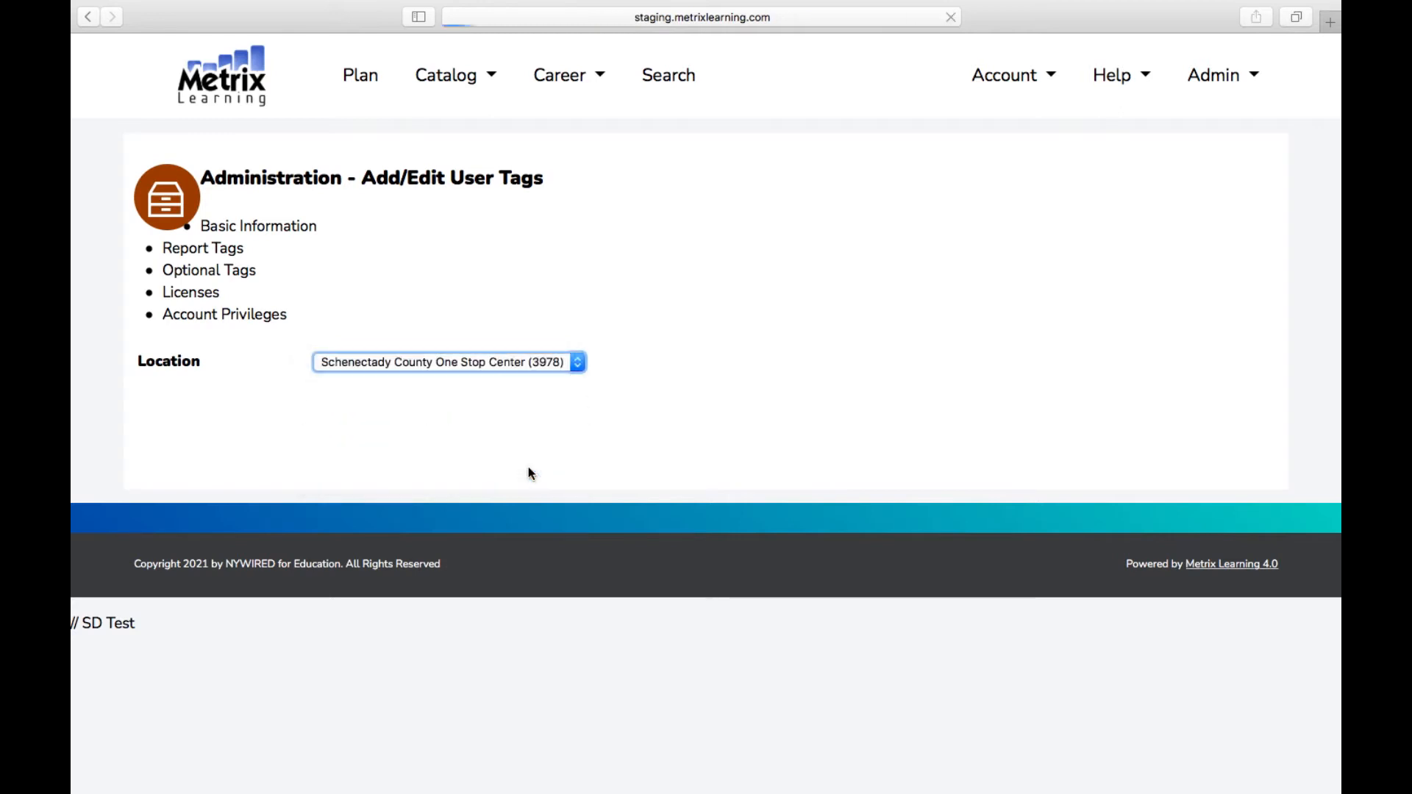
scroll(530, 472, down, 5)
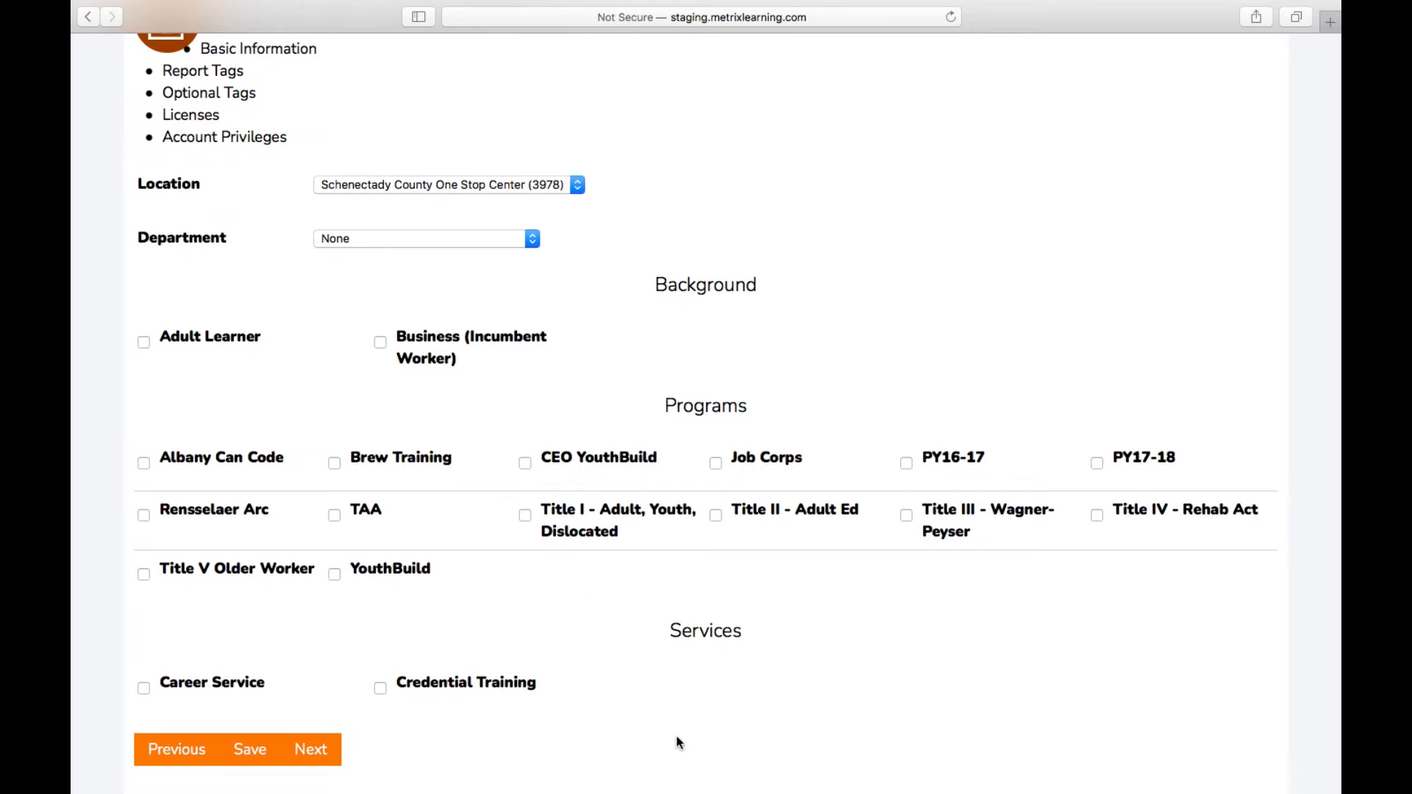
click(530, 240)
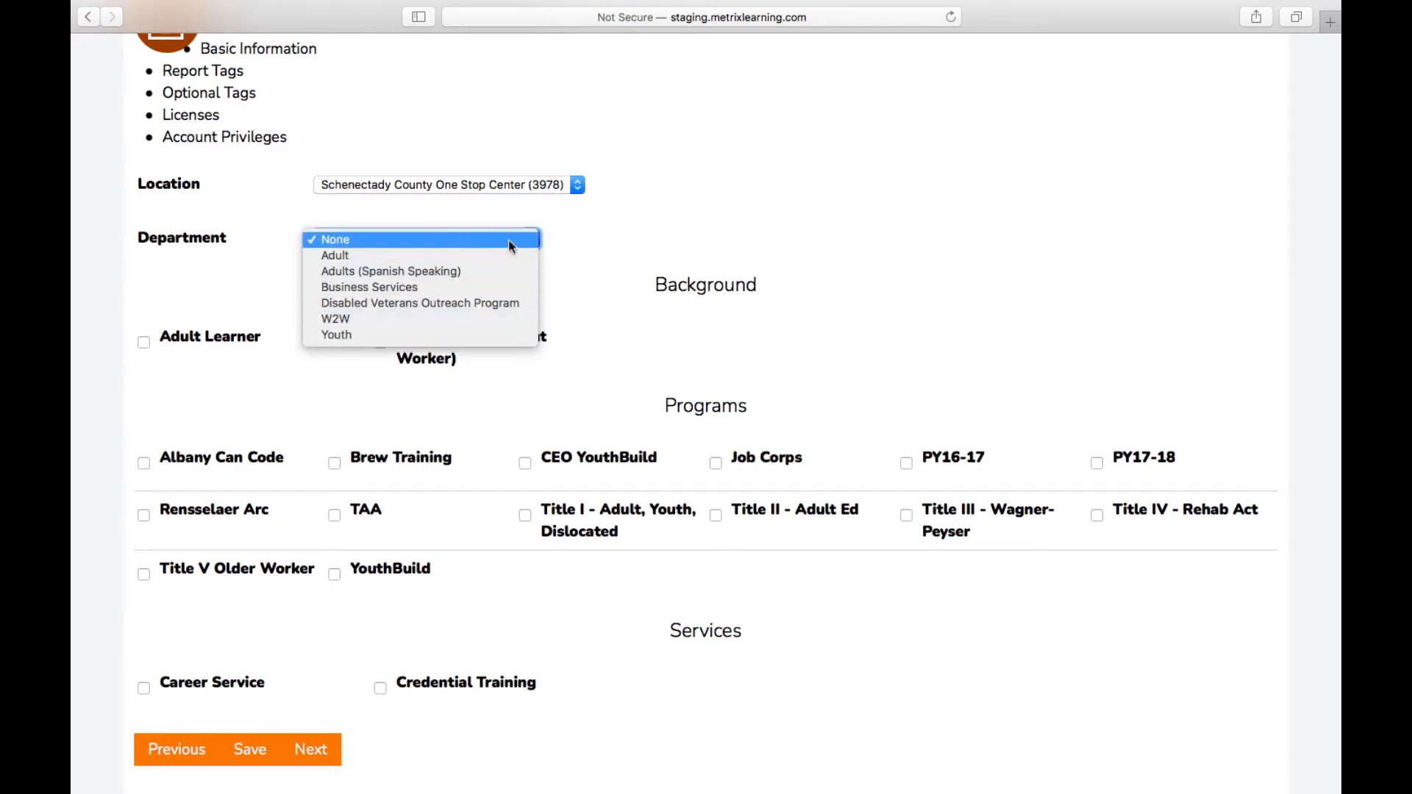
click(507, 239)
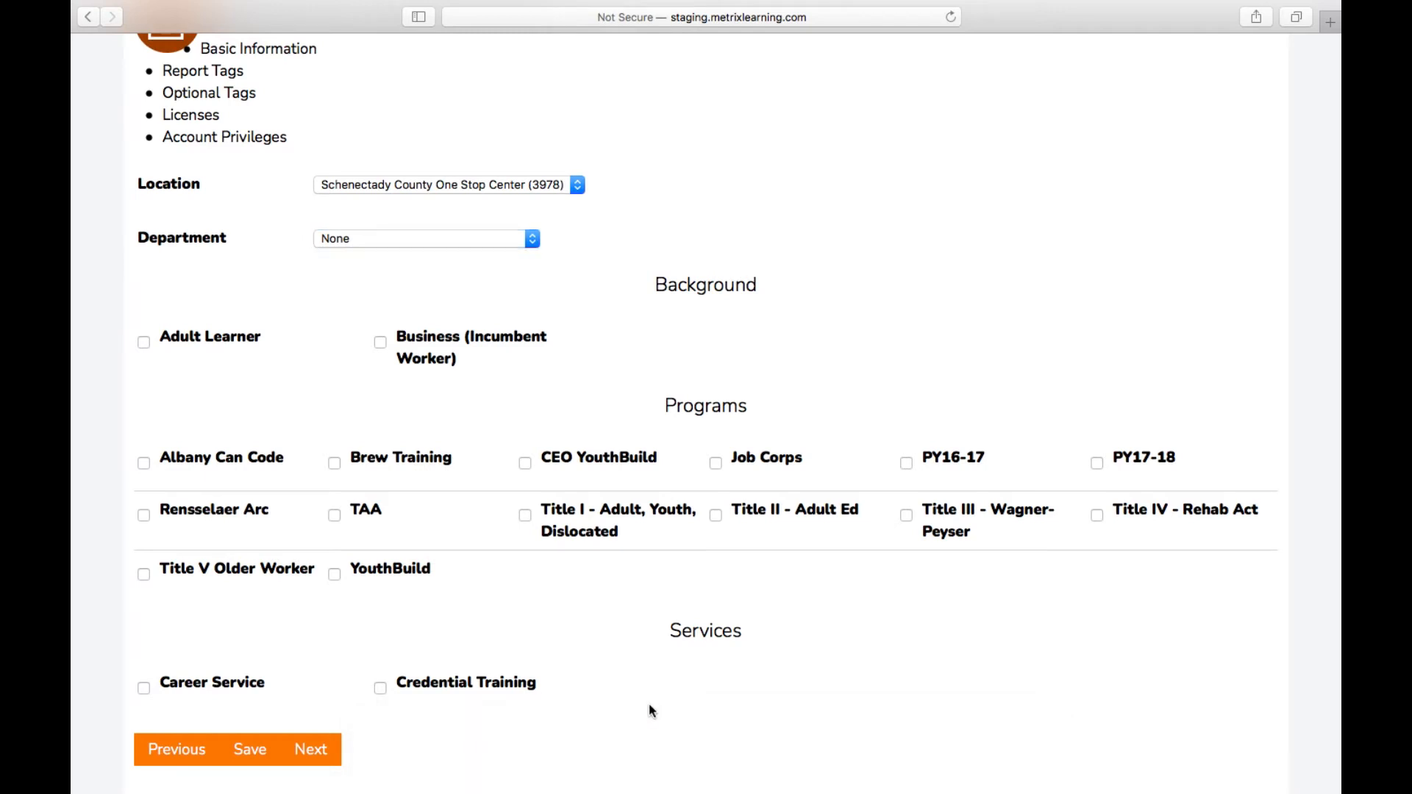
Step: Leave Veteran Status at Please Select and proceed to the User Licenses page
click(340, 756)
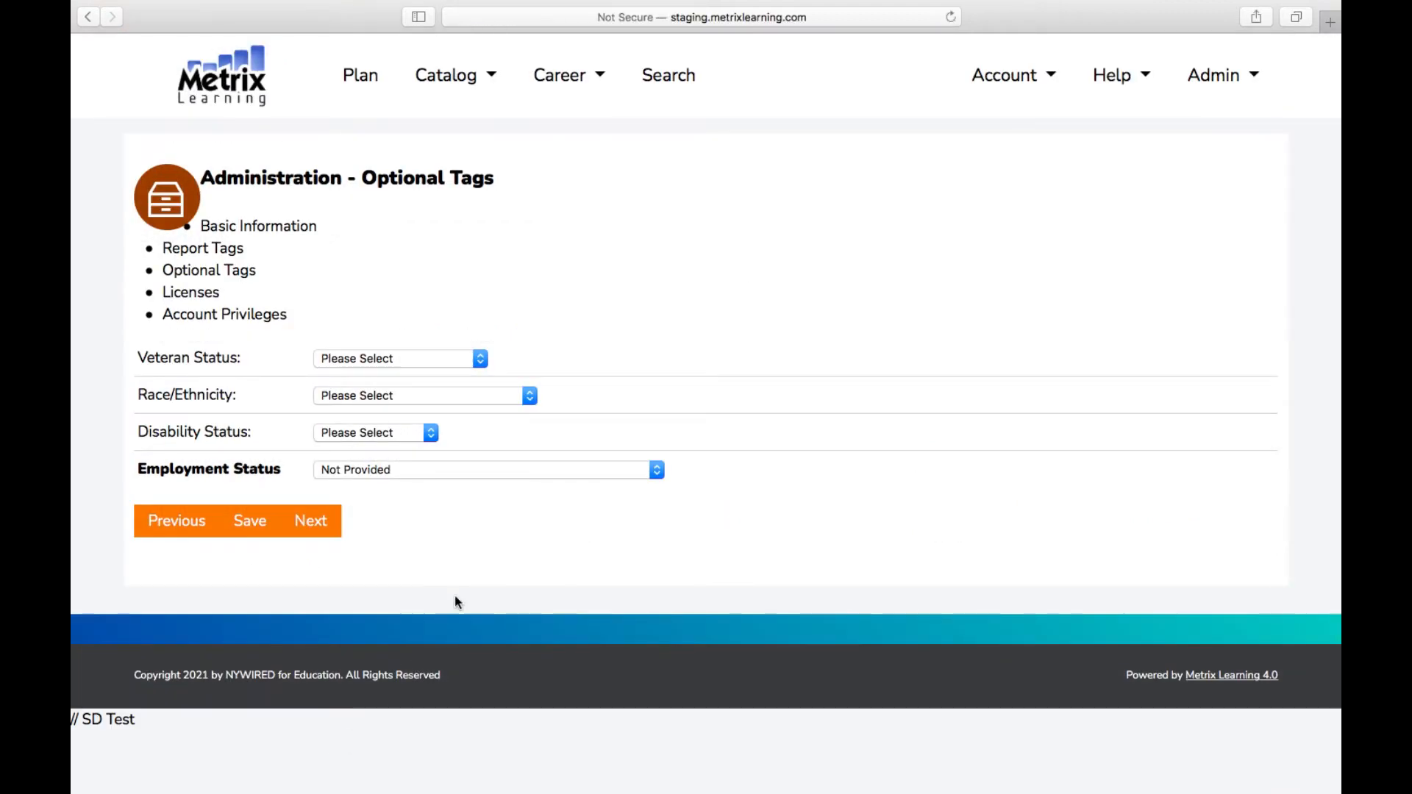
click(390, 363)
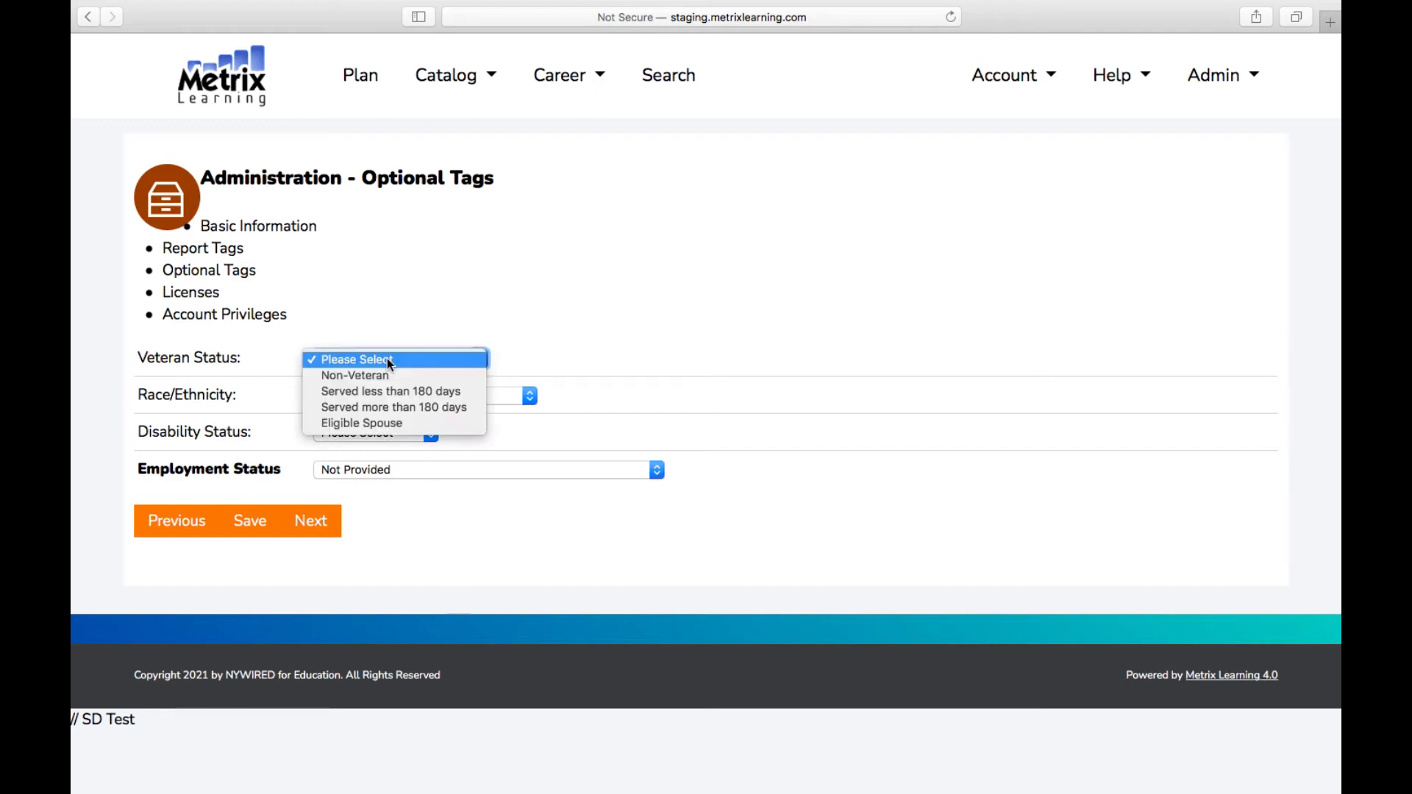
click(425, 486)
click(317, 524)
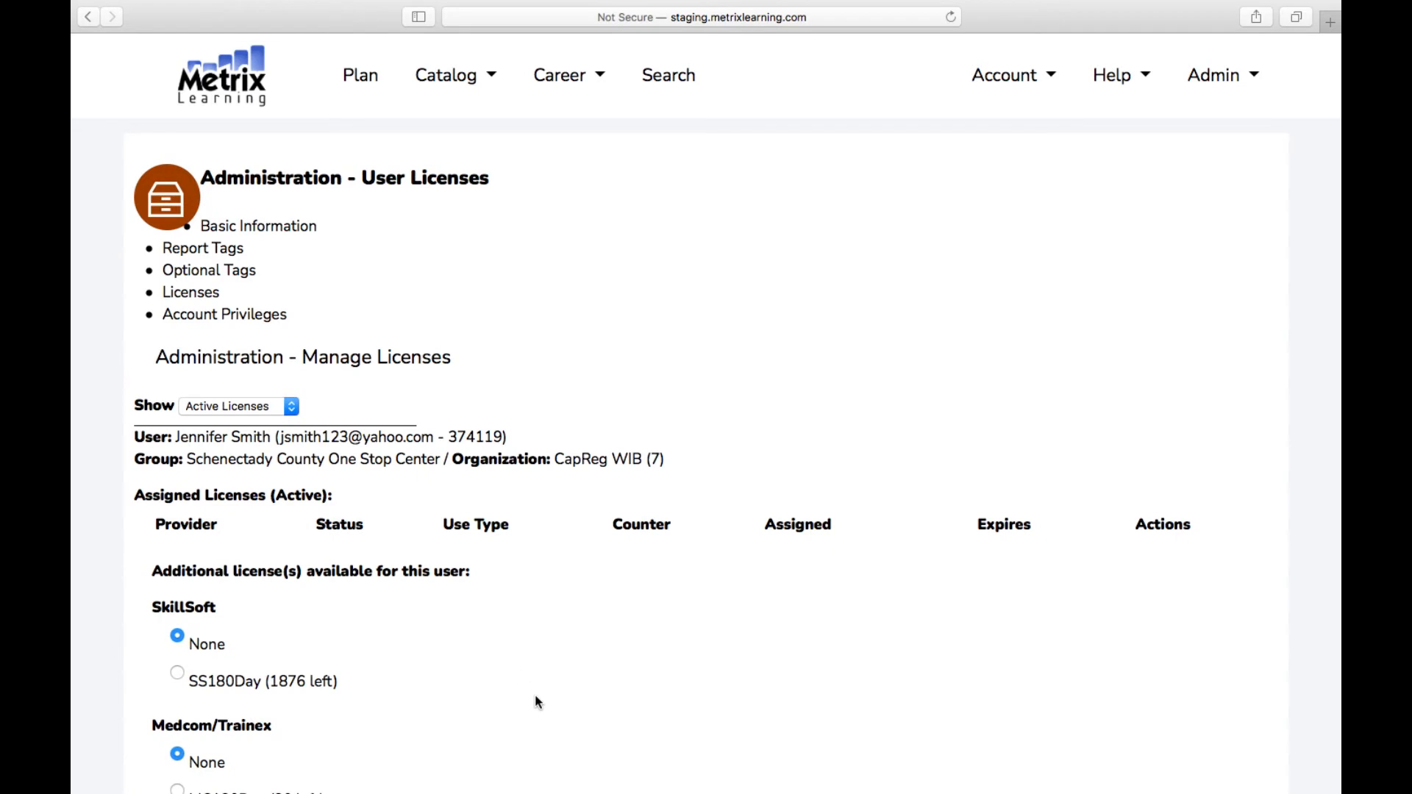
Step: Select the SkillSoft SS180Day license and assign it to the user
scroll(535, 698, down, 3)
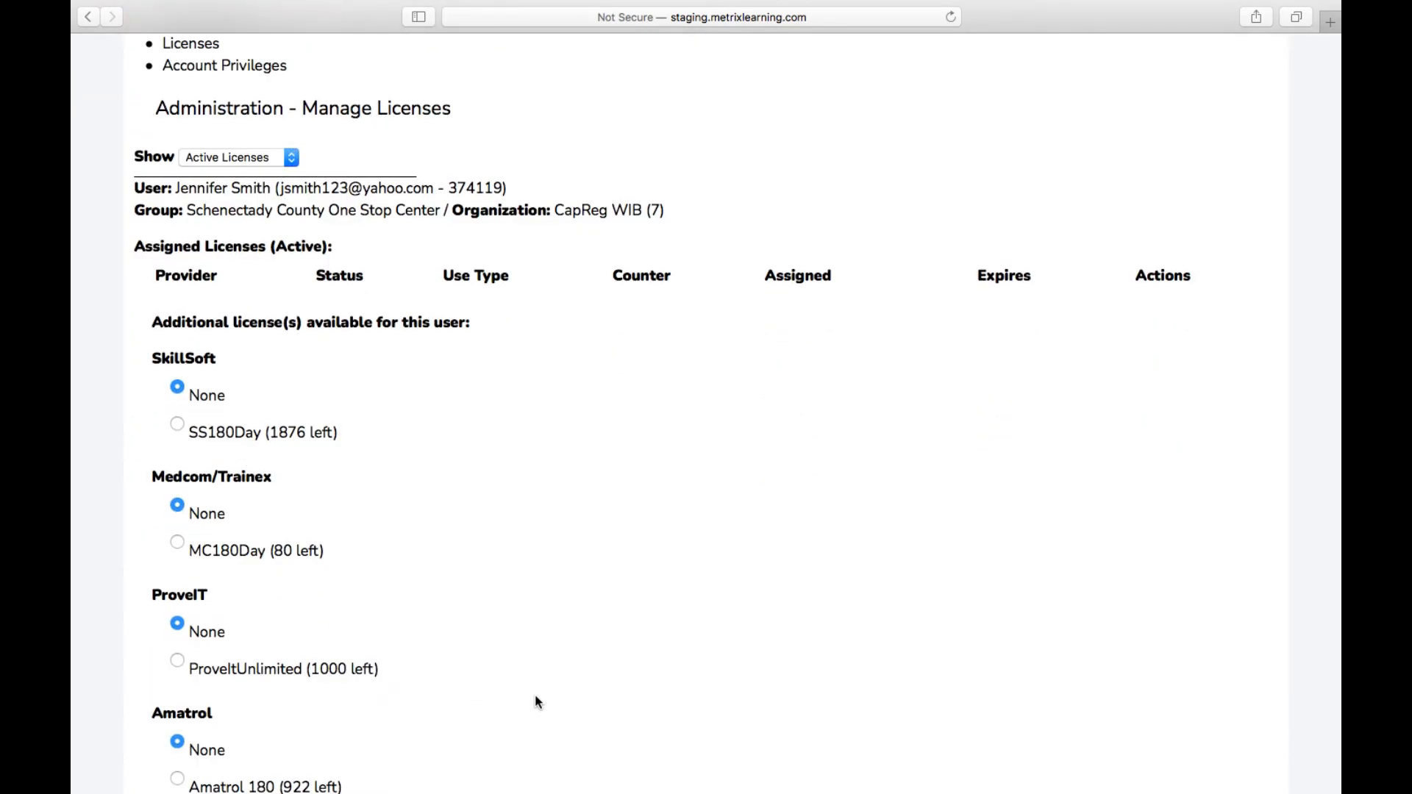
scroll(535, 702, down, 1)
click(176, 340)
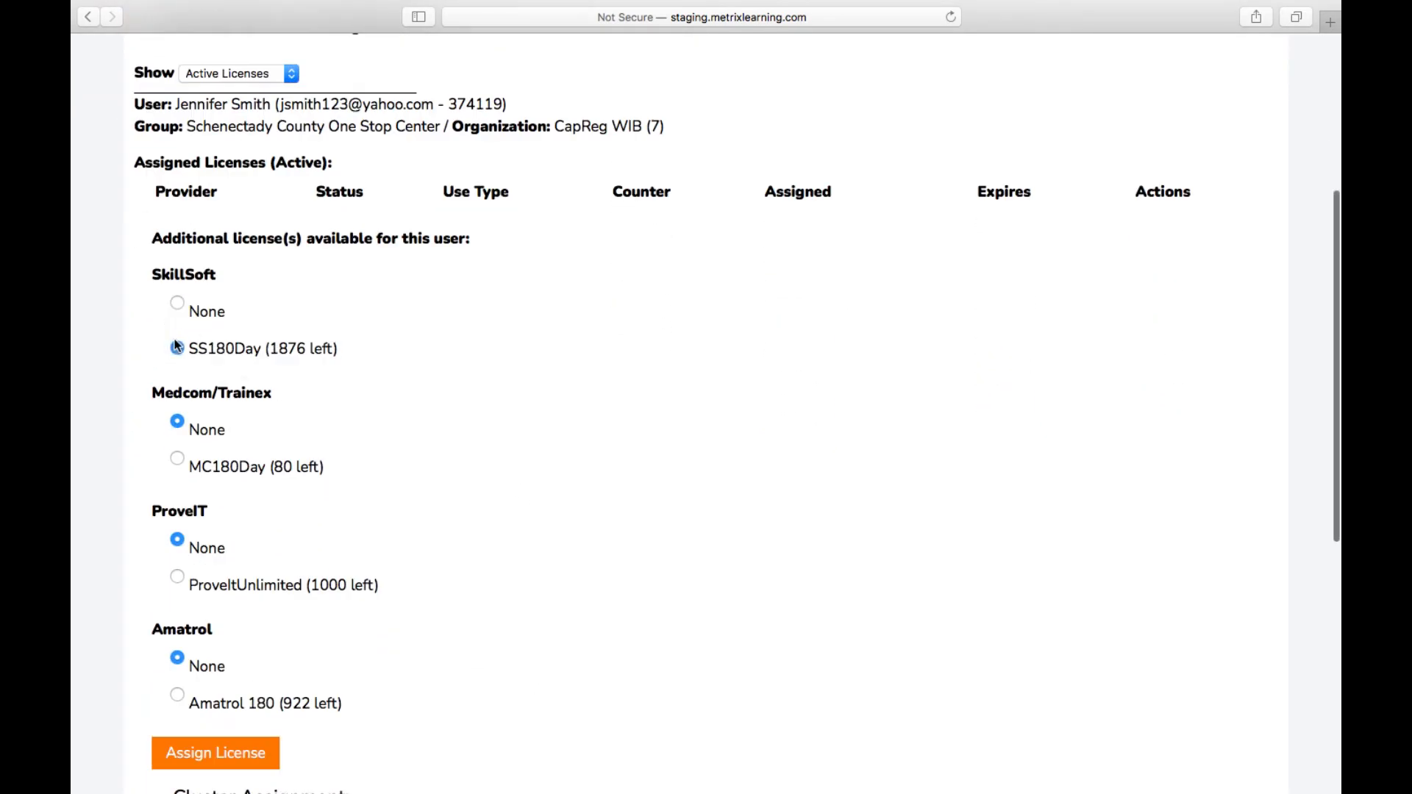
click(198, 769)
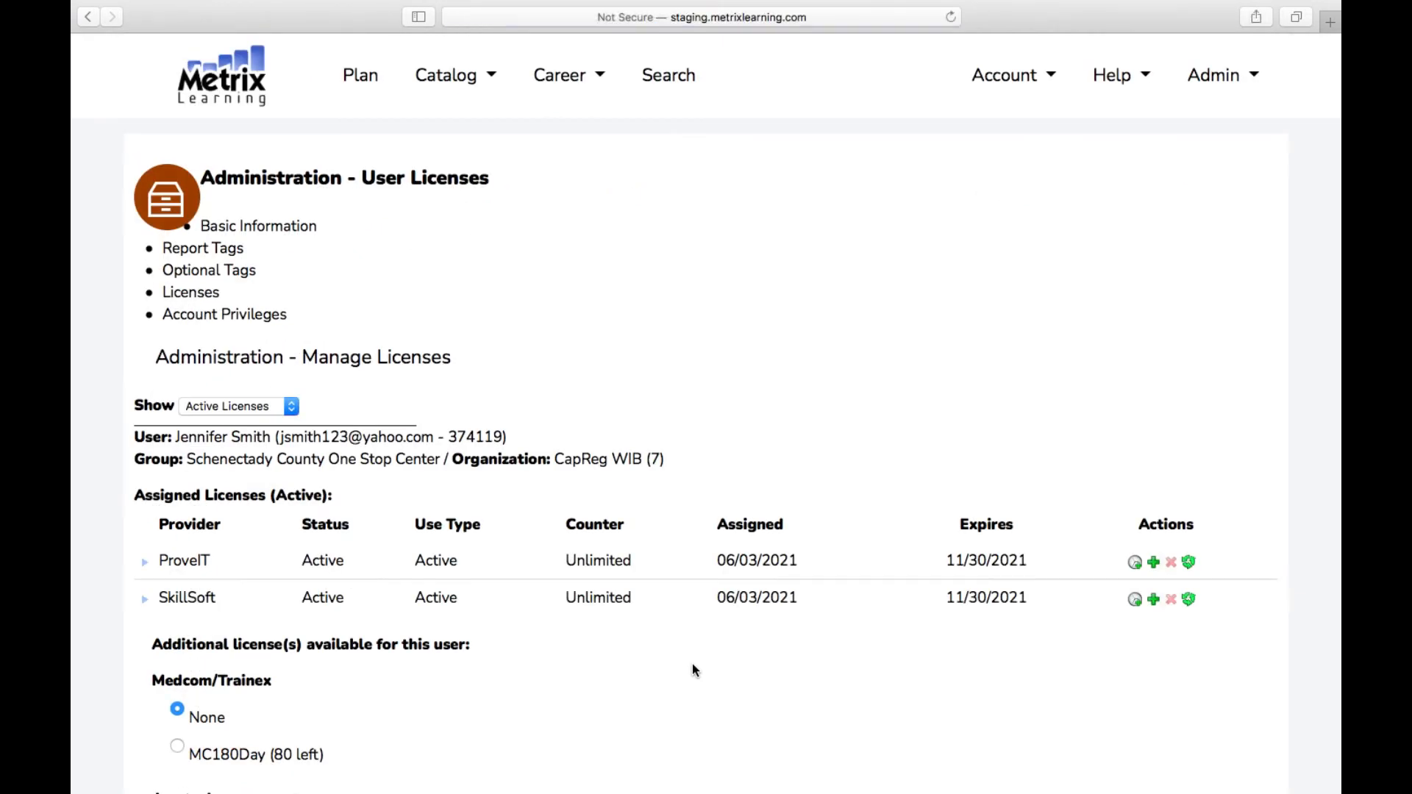
Step: Leave Cluster as None and continue to the User Privileges page
scroll(691, 663, down, 2)
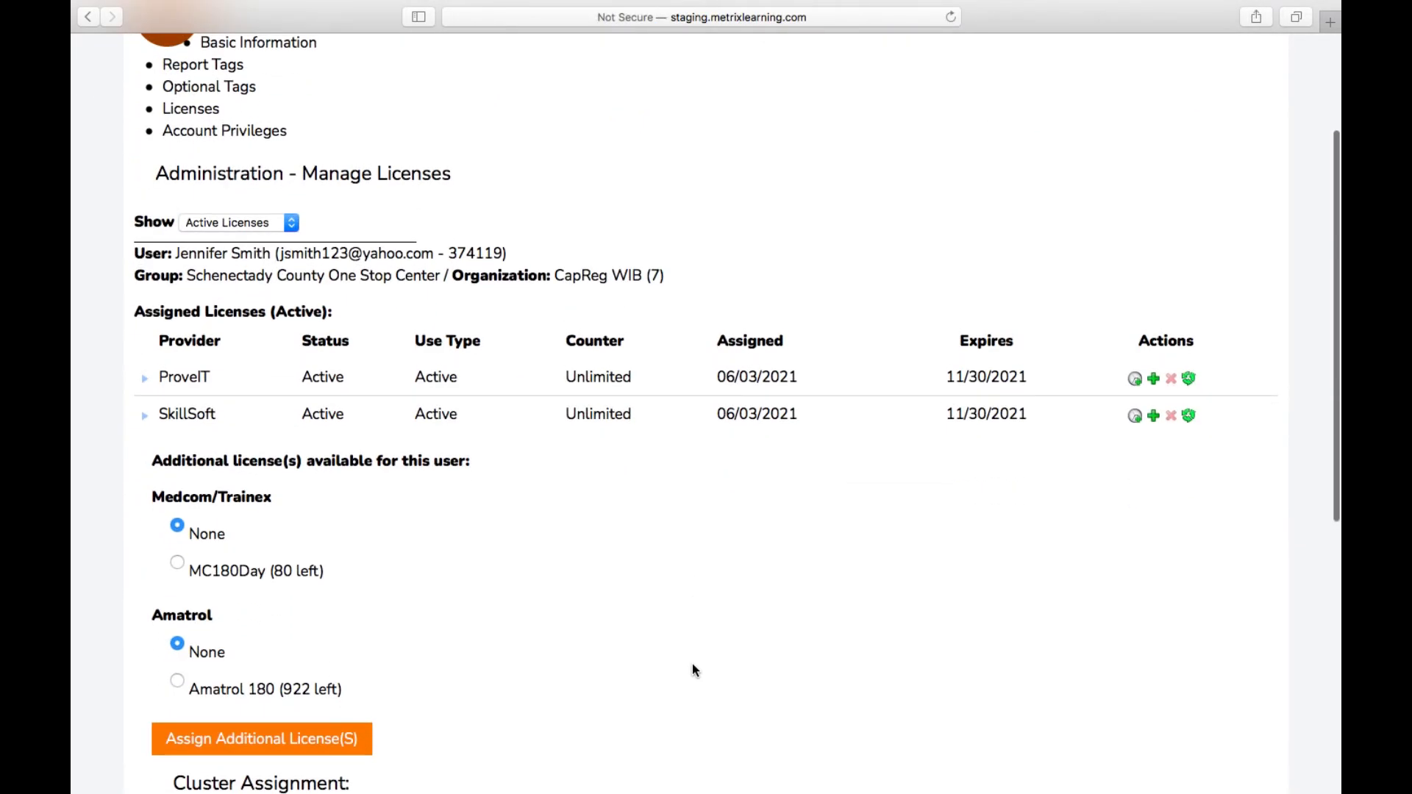
scroll(691, 663, down, 3)
scroll(691, 663, down, 3)
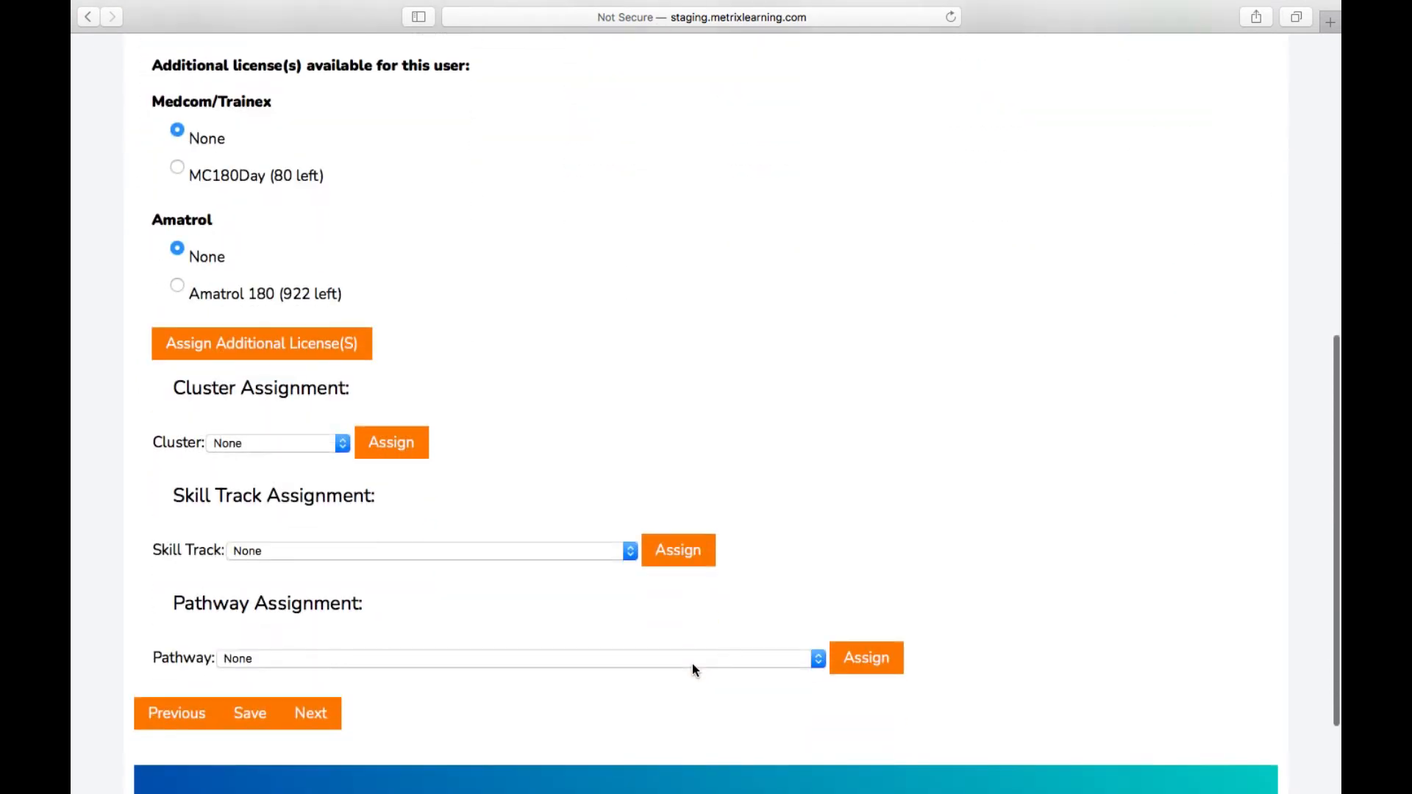
click(326, 444)
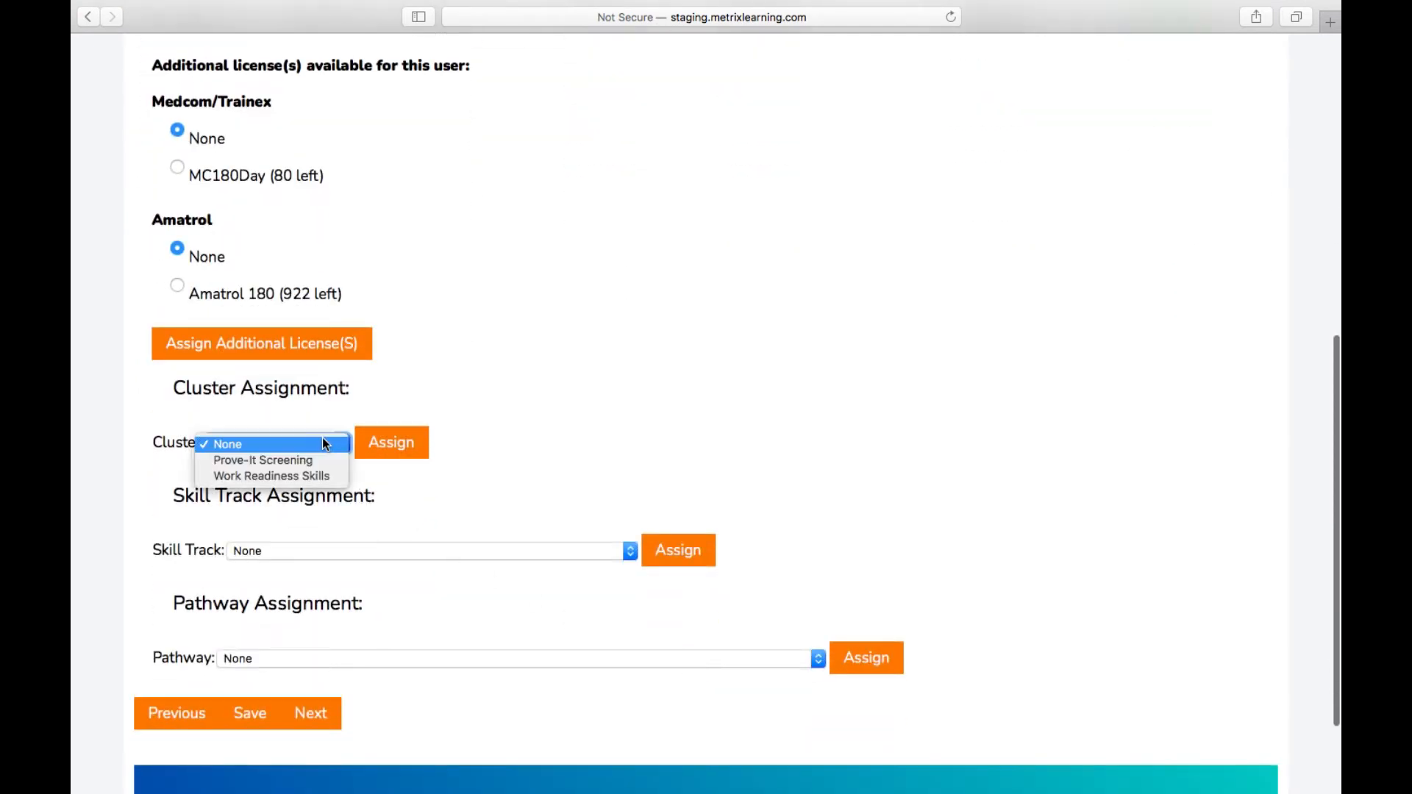
click(438, 500)
scroll(500, 521, down, 2)
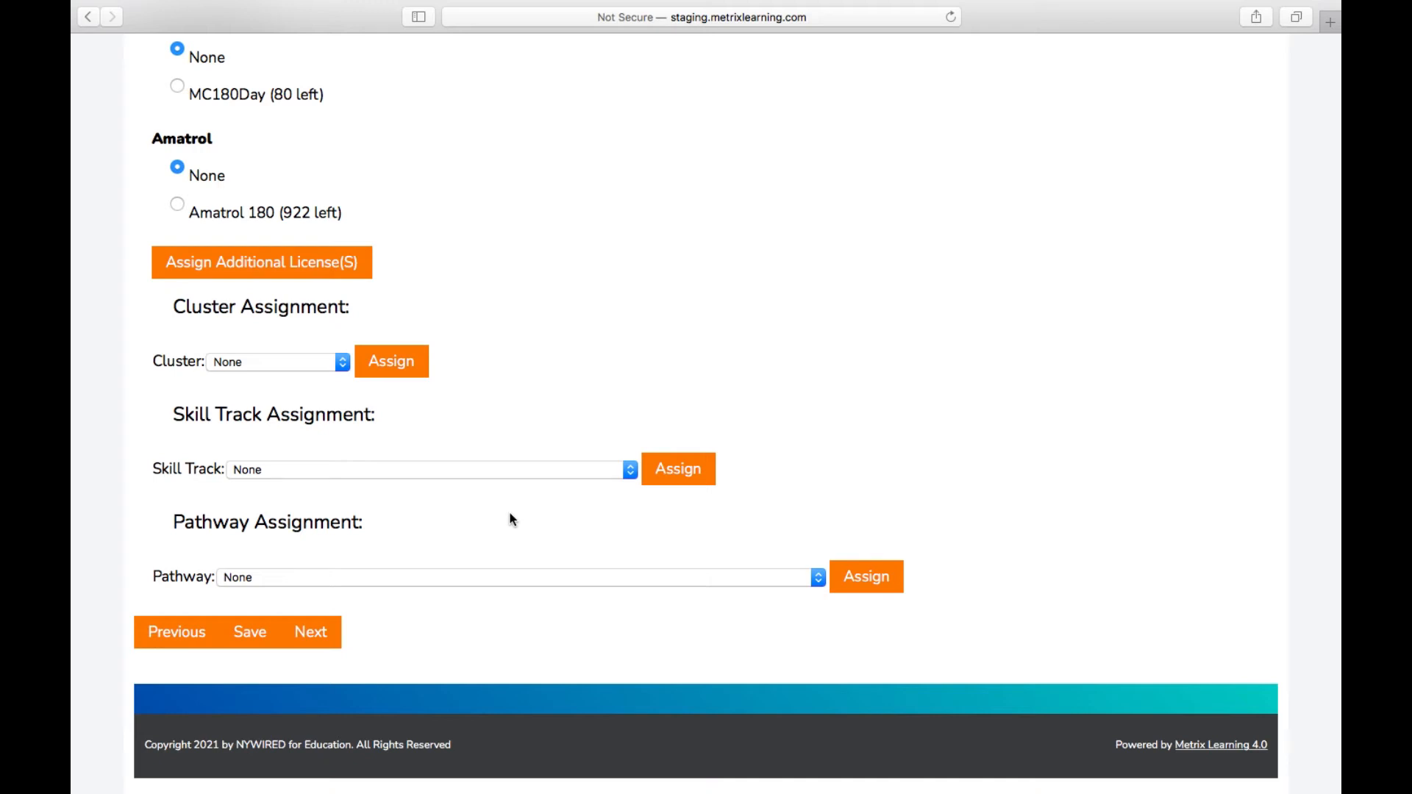
click(321, 632)
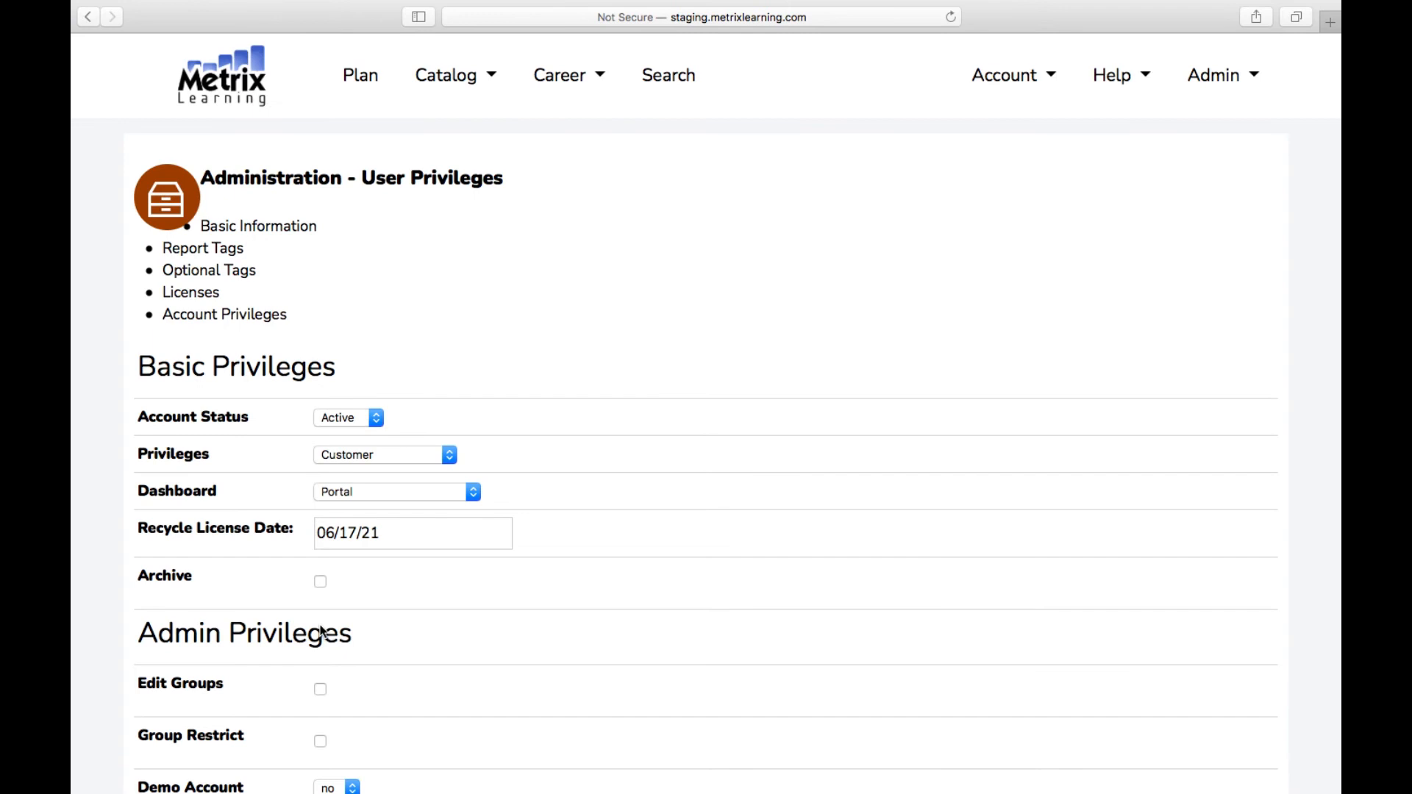
Step: Keep the user's privilege level set to Customer
scroll(512, 616, down, 3)
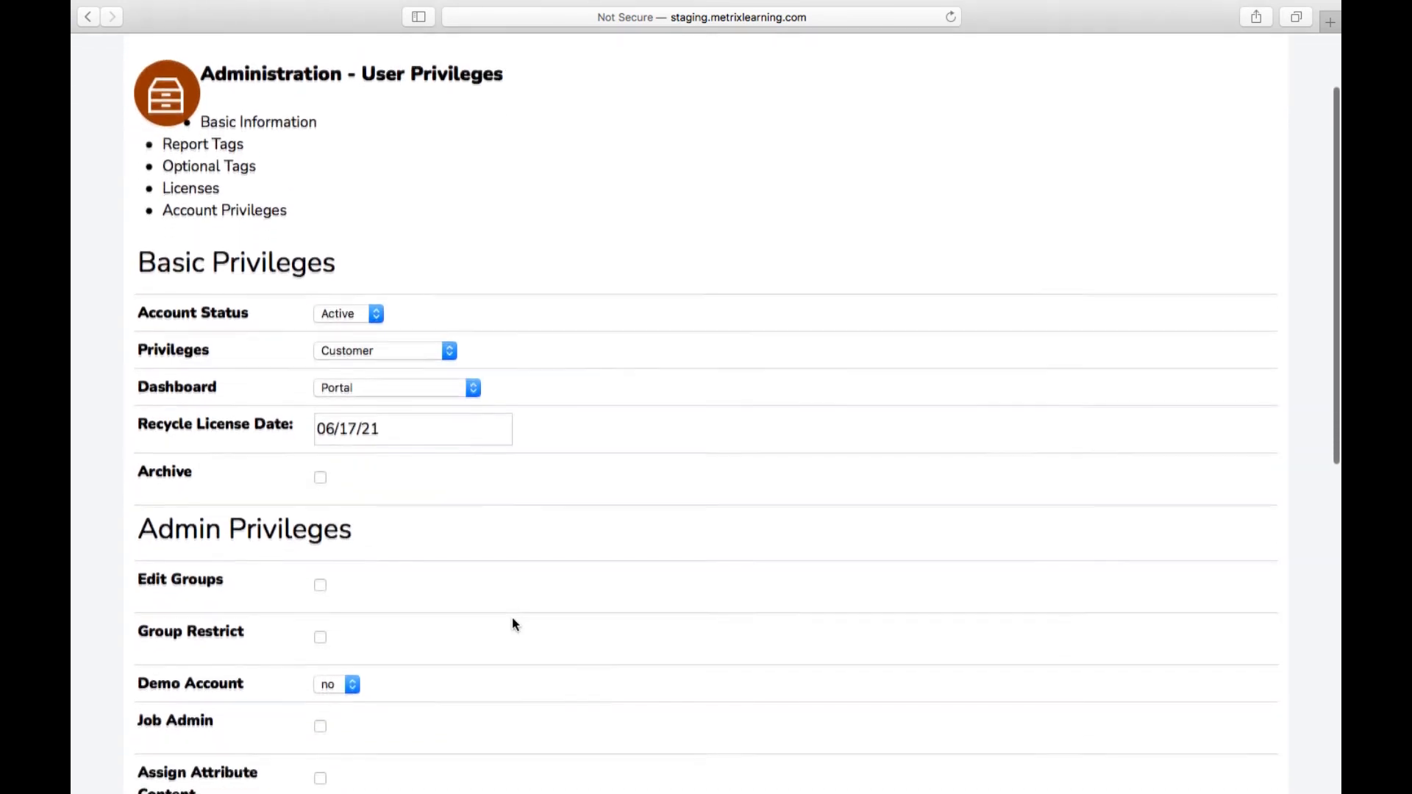
scroll(513, 621, down, 5)
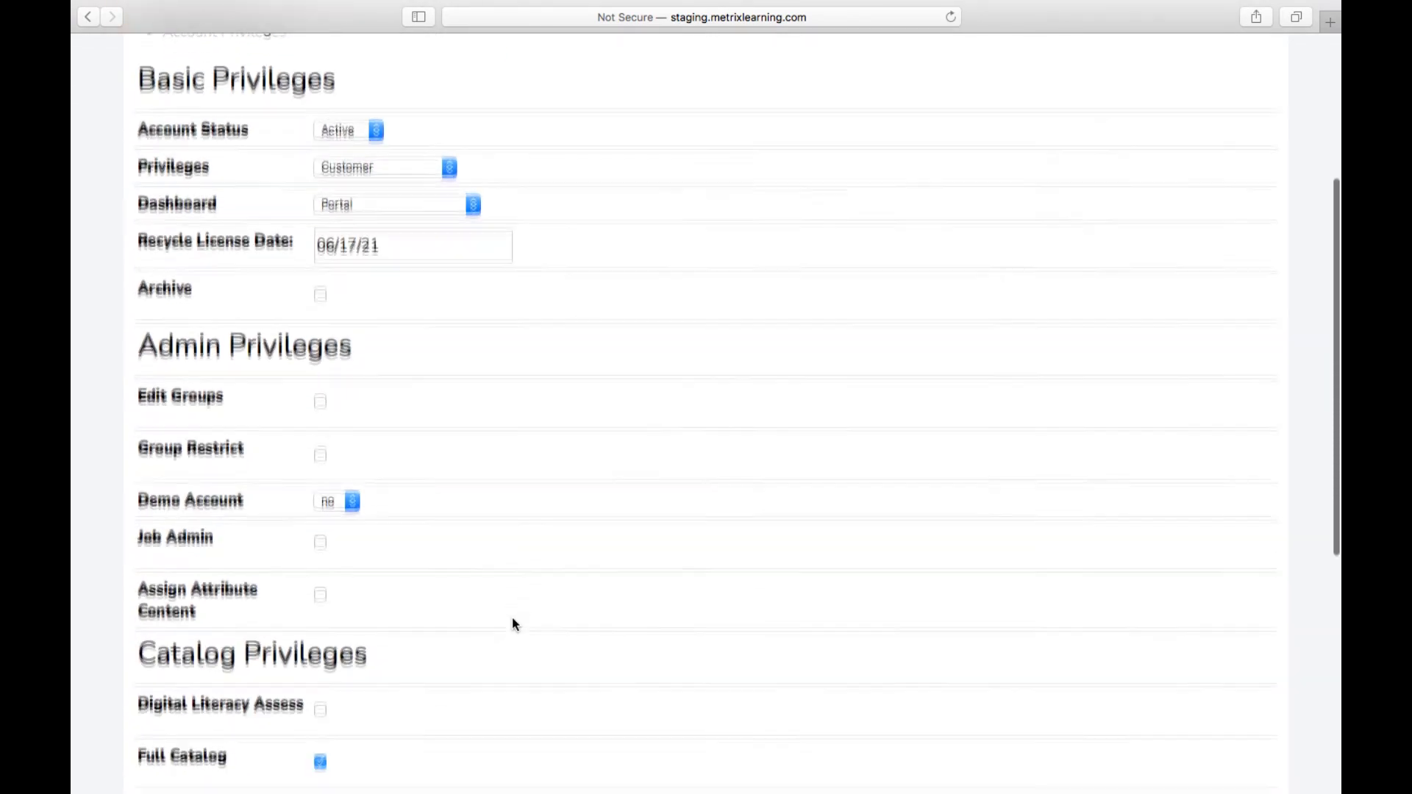
scroll(513, 623, down, 1)
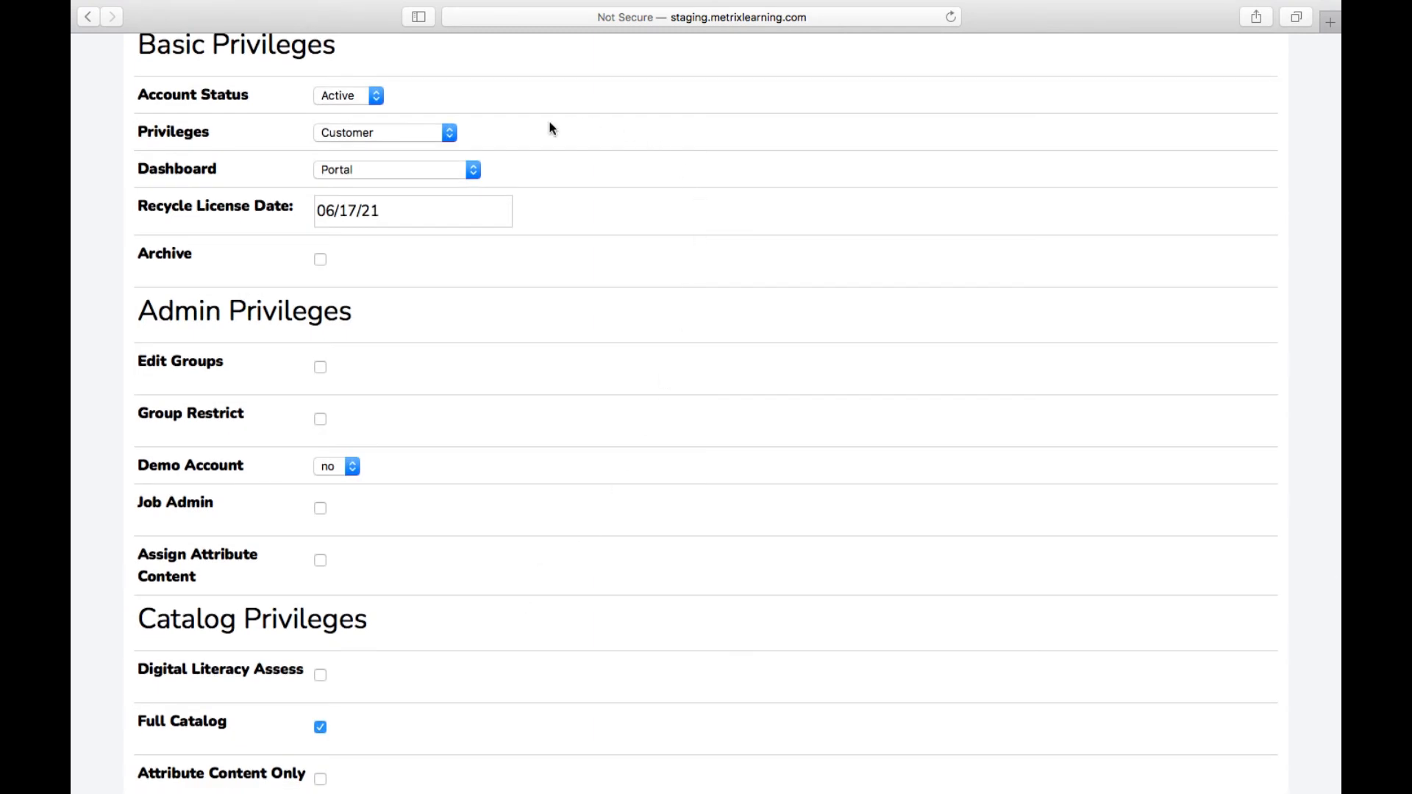
click(438, 137)
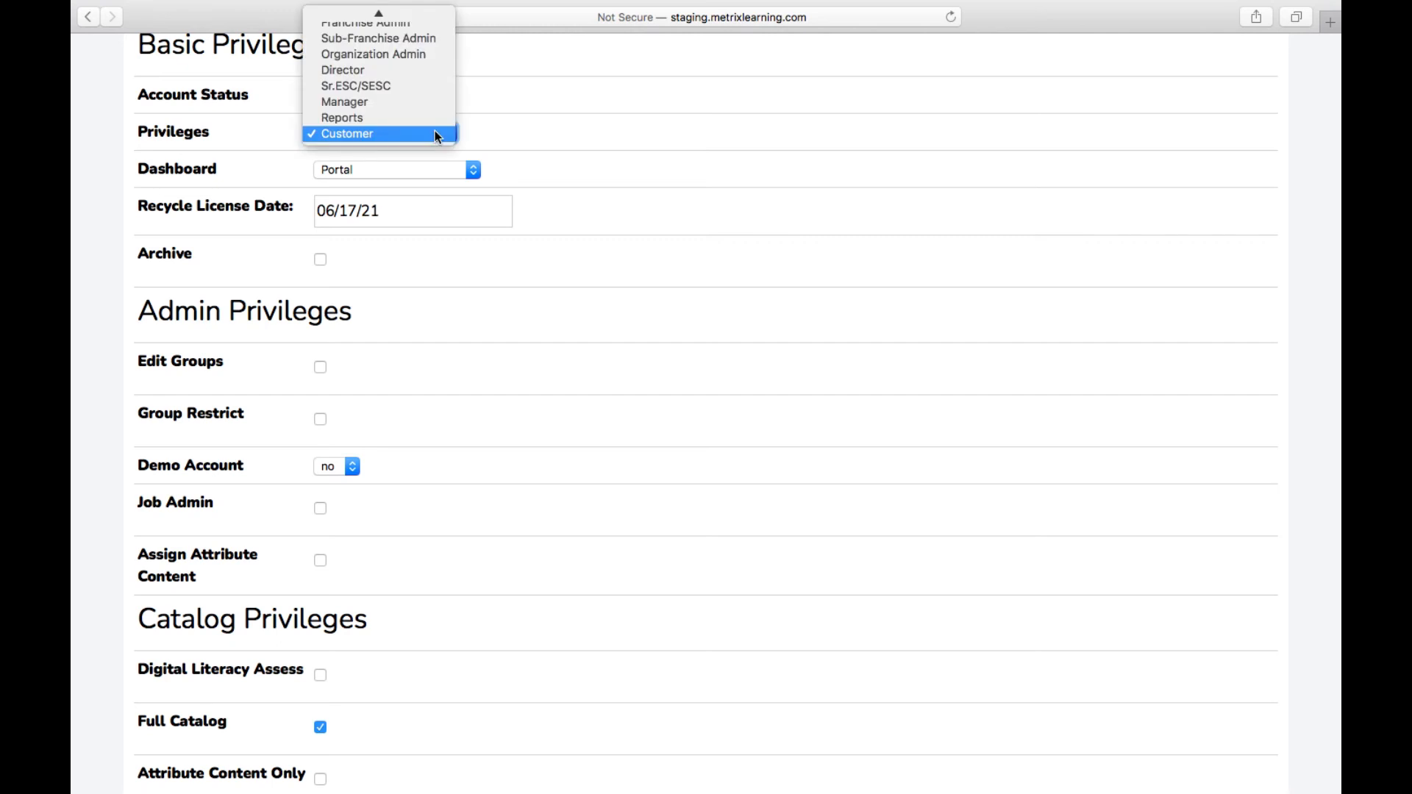
click(564, 142)
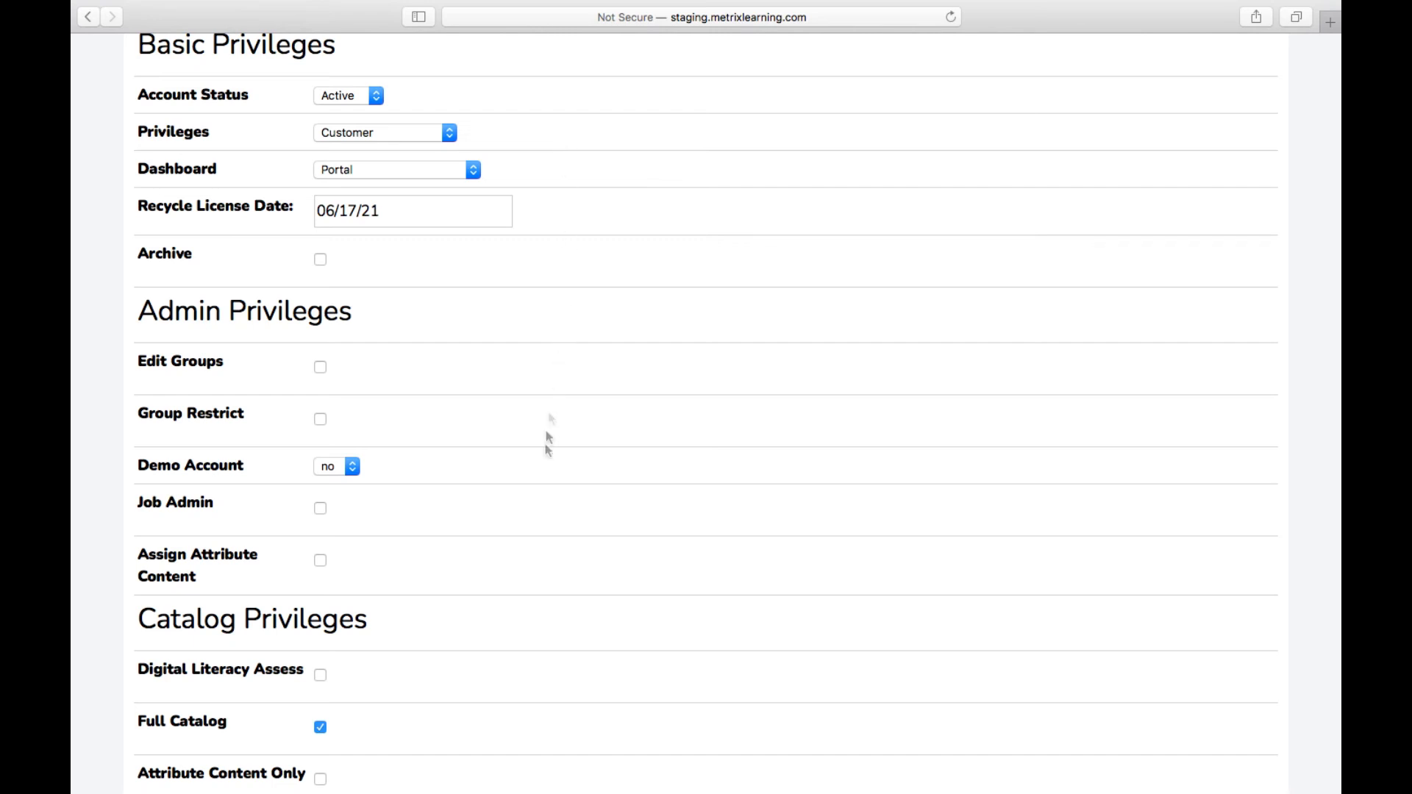
Step: Keep Pathways access enabled and English as language, then finish the user setup
scroll(546, 487, down, 2)
scroll(547, 487, down, 5)
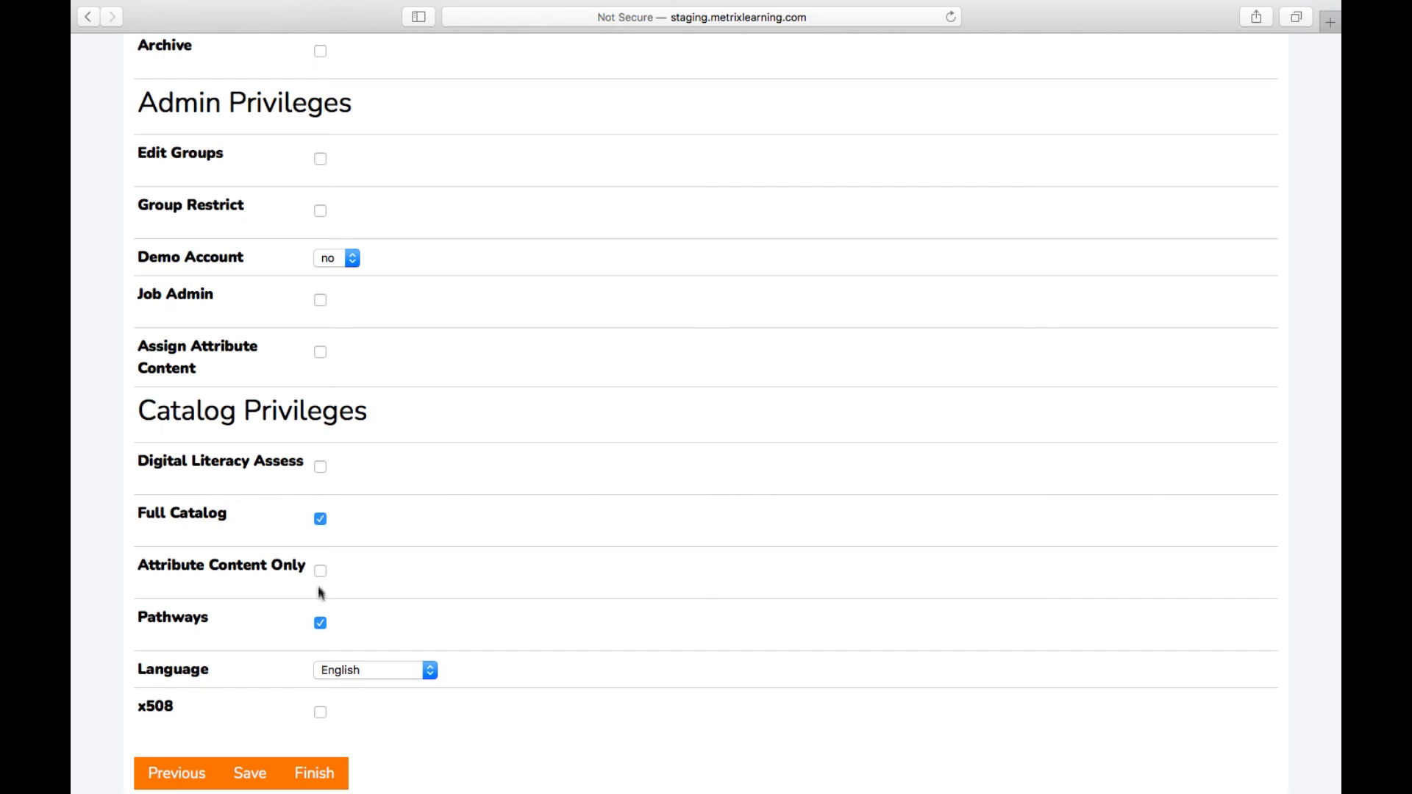
click(320, 624)
click(321, 626)
click(391, 669)
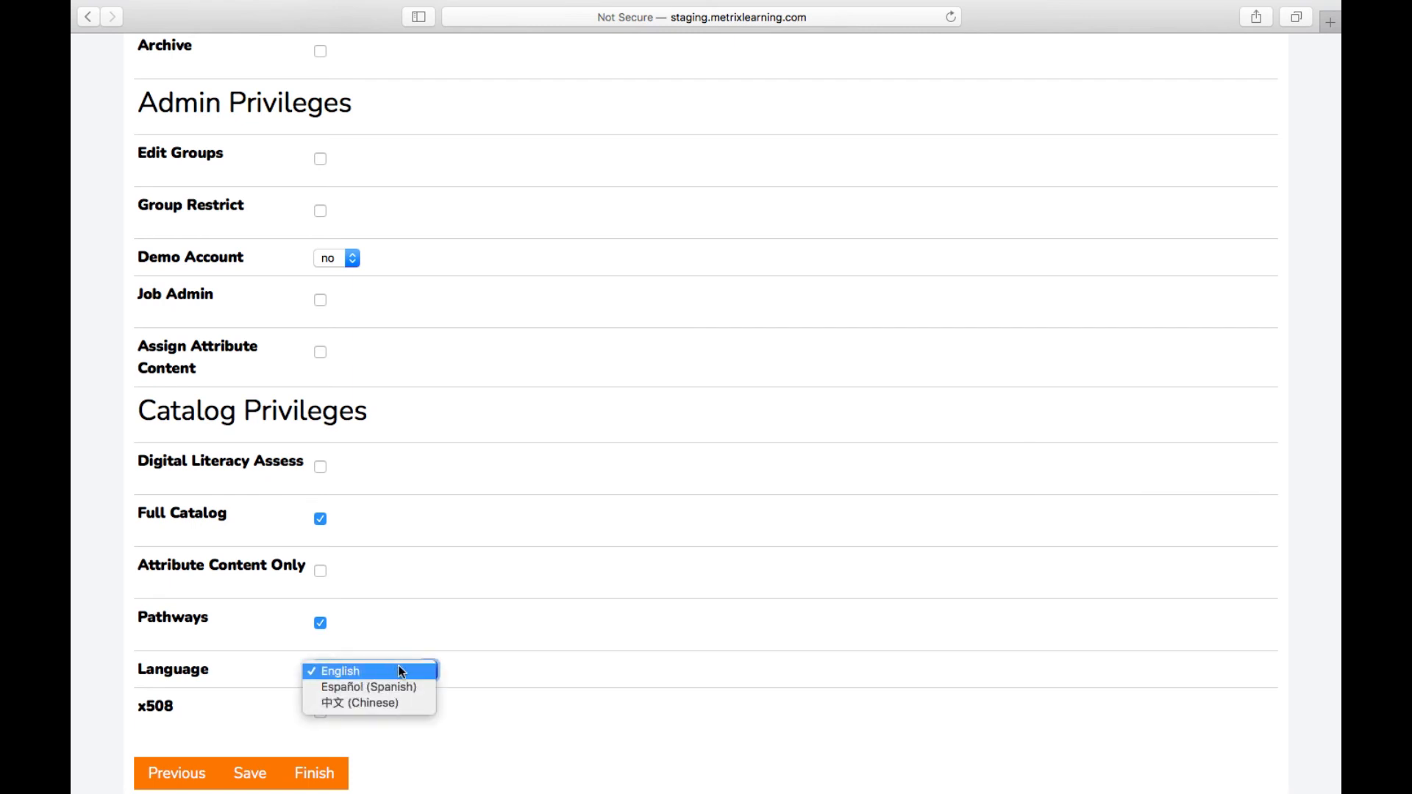
click(391, 670)
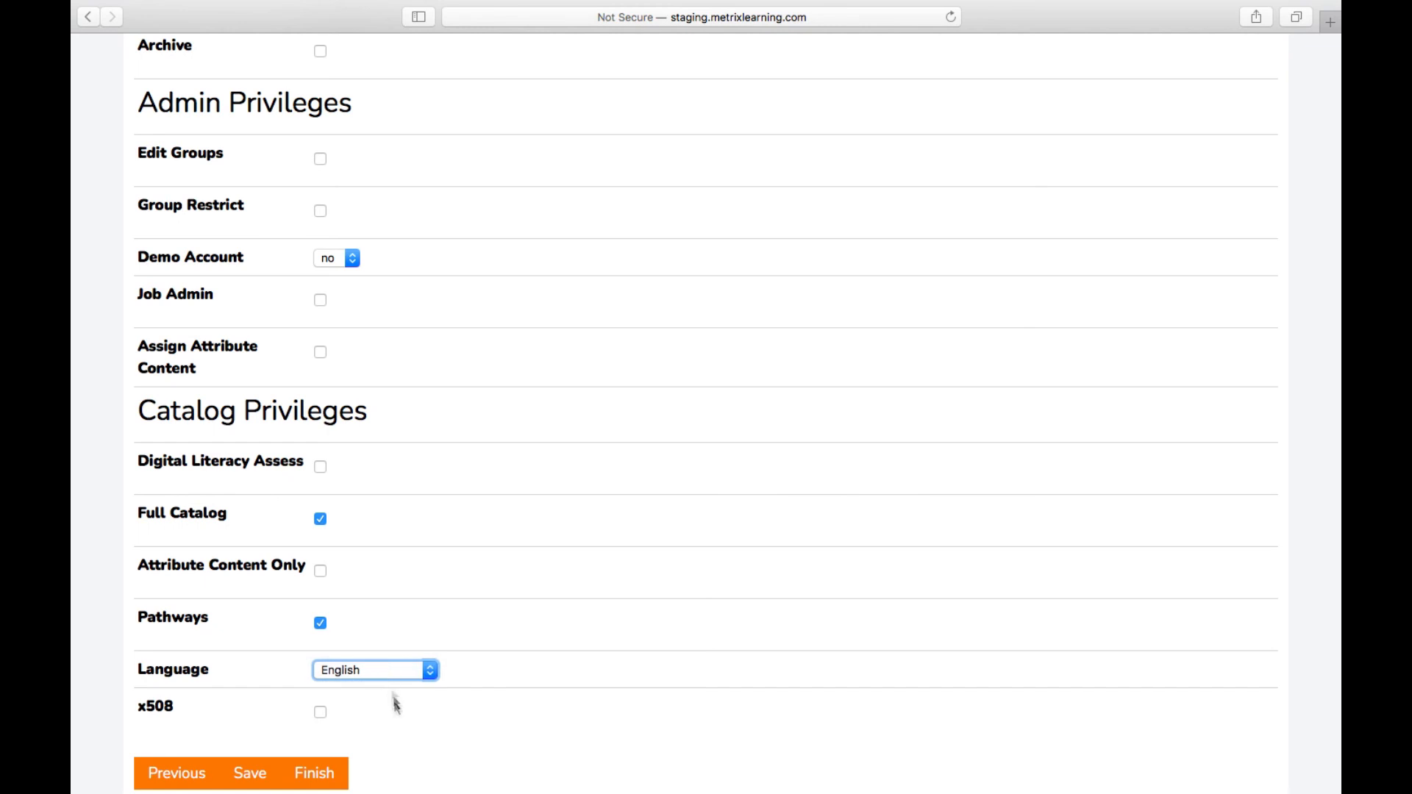
scroll(400, 721, down, 1)
click(400, 721)
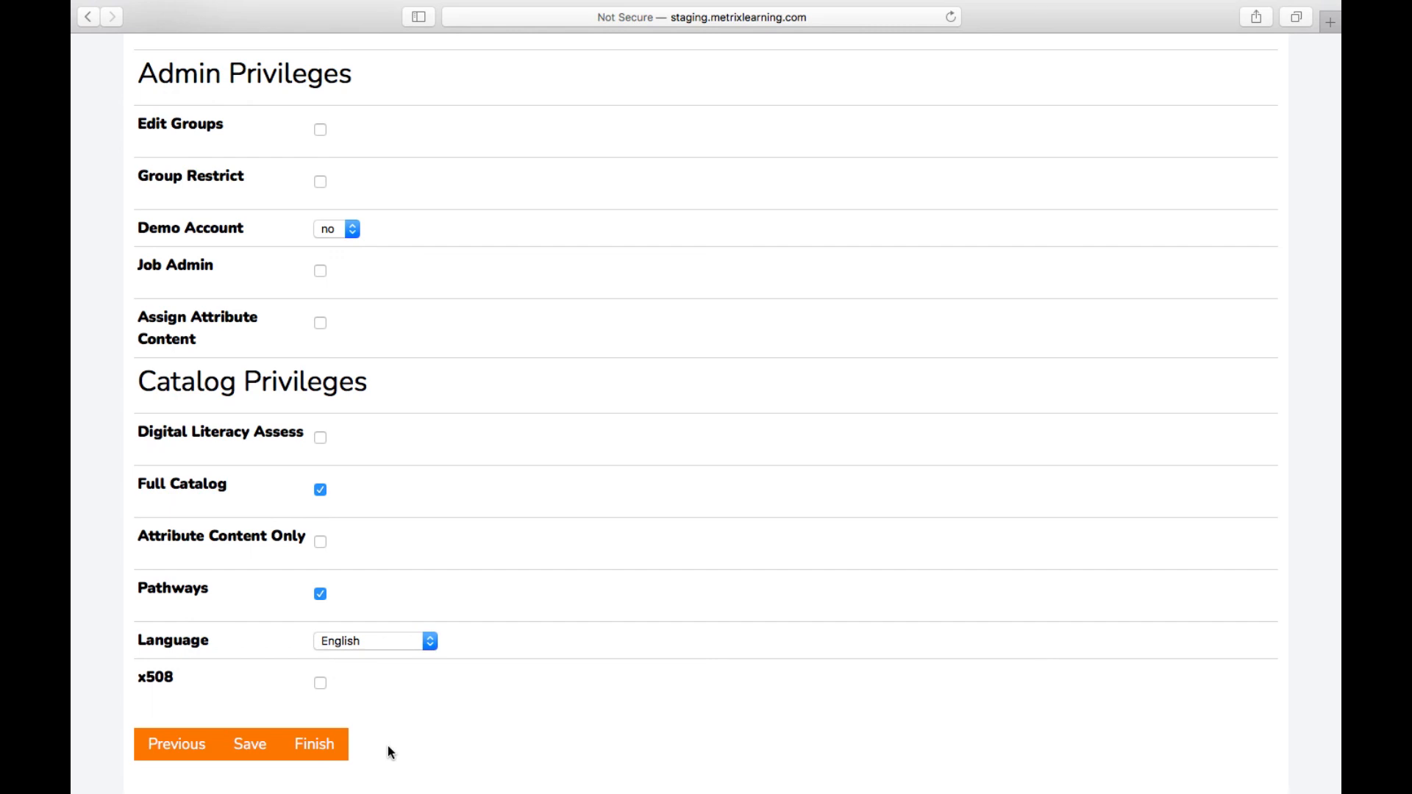
click(324, 750)
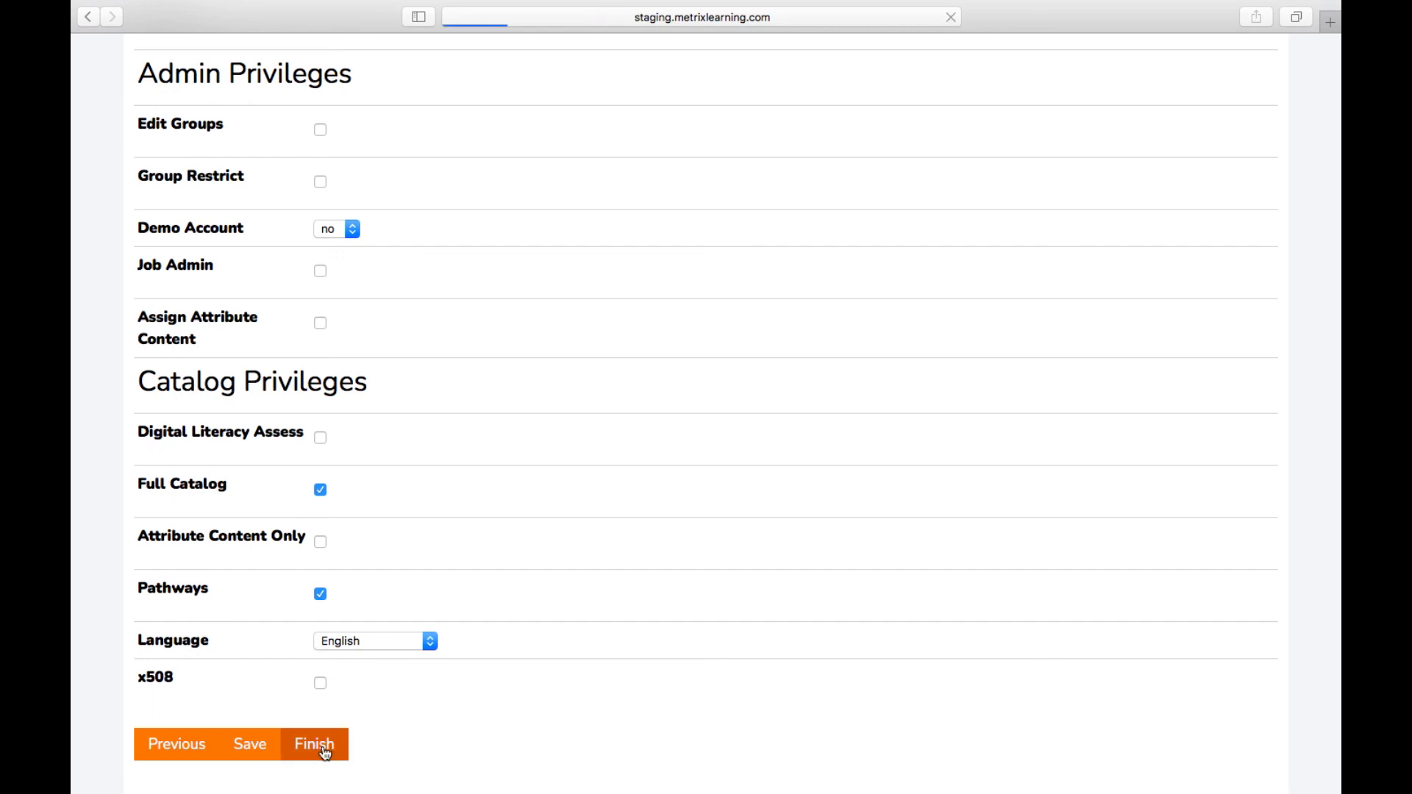